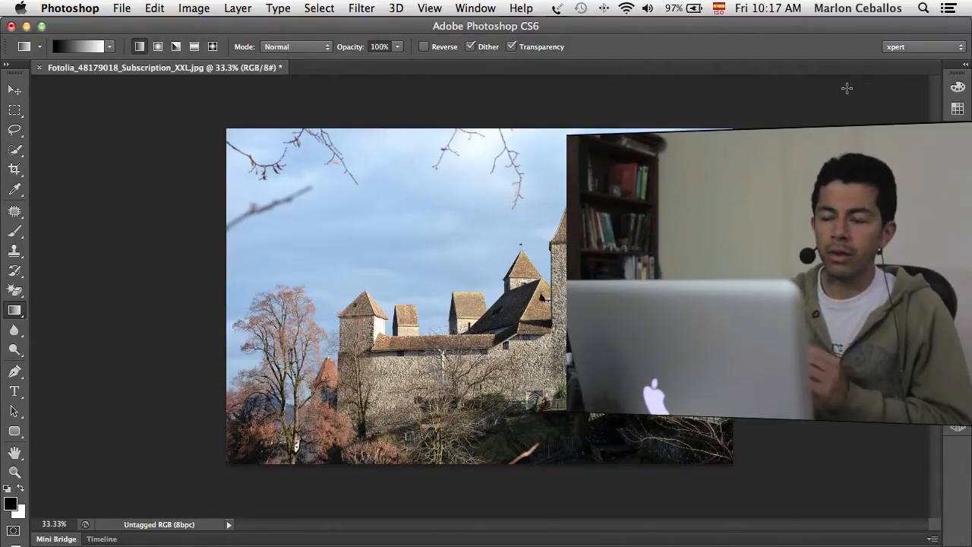
Step: Add a new empty layer above the castle photo's background layer
key("F7")
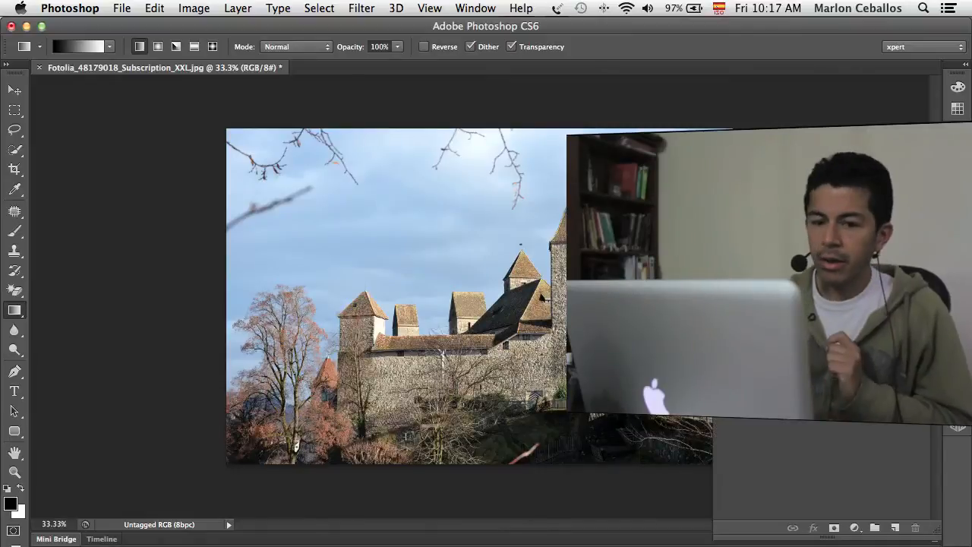
key("i")
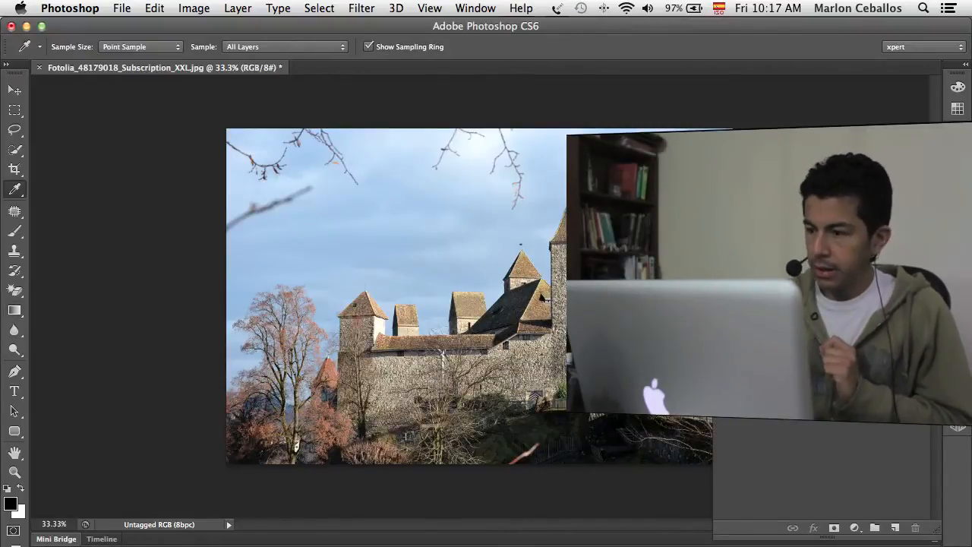
left_click(896, 526)
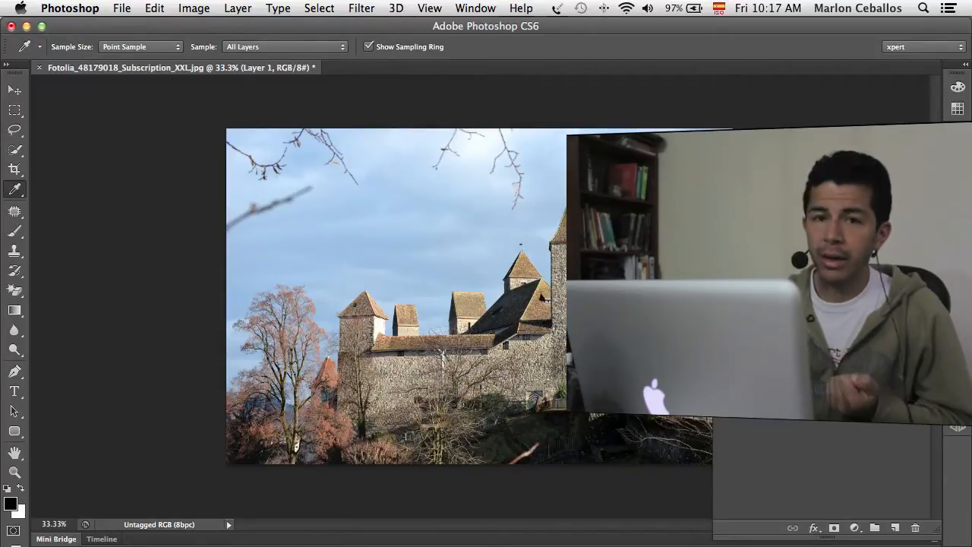
key("F7")
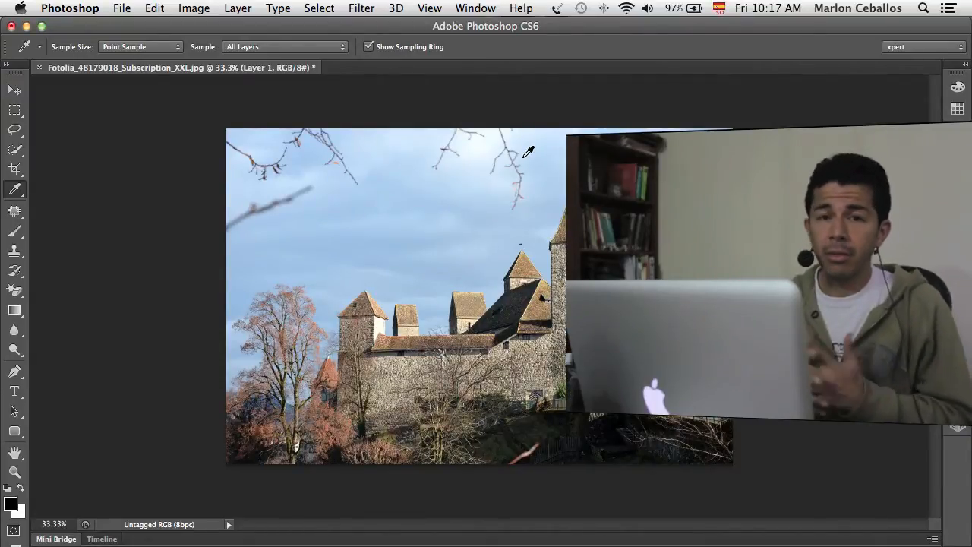
Step: Activate the Gradient tool and choose the Foreground to Background gradient preset
key("g")
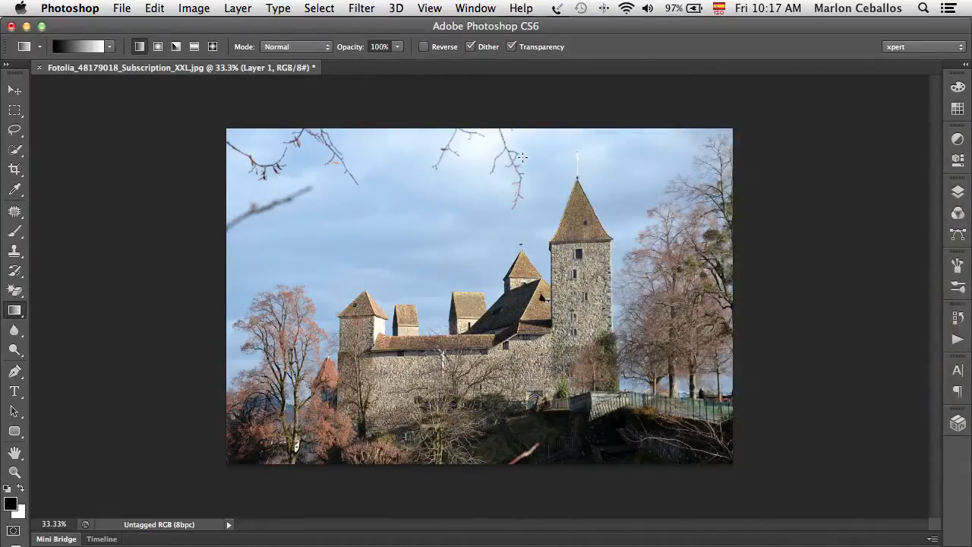
left_click(111, 47)
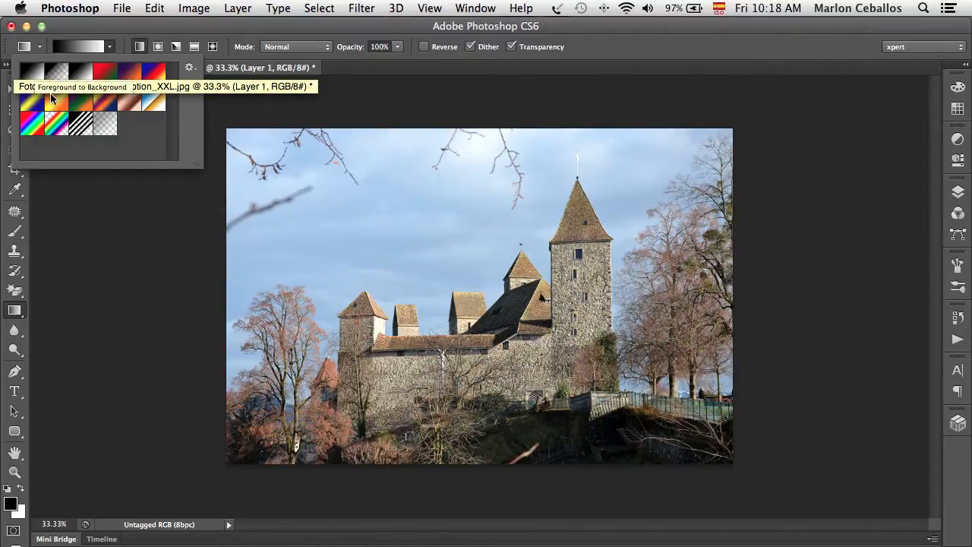
left_click(110, 46)
left_click(109, 47)
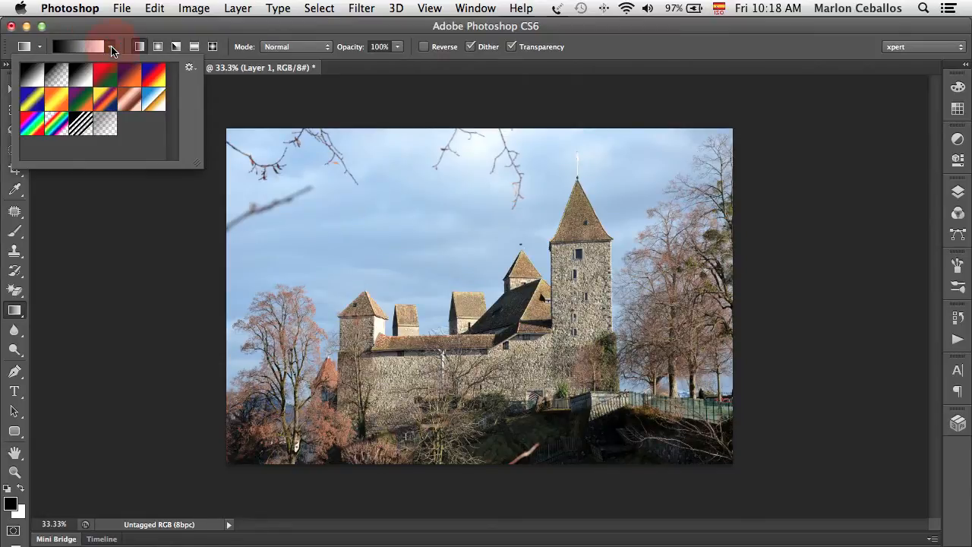
double_click(33, 78)
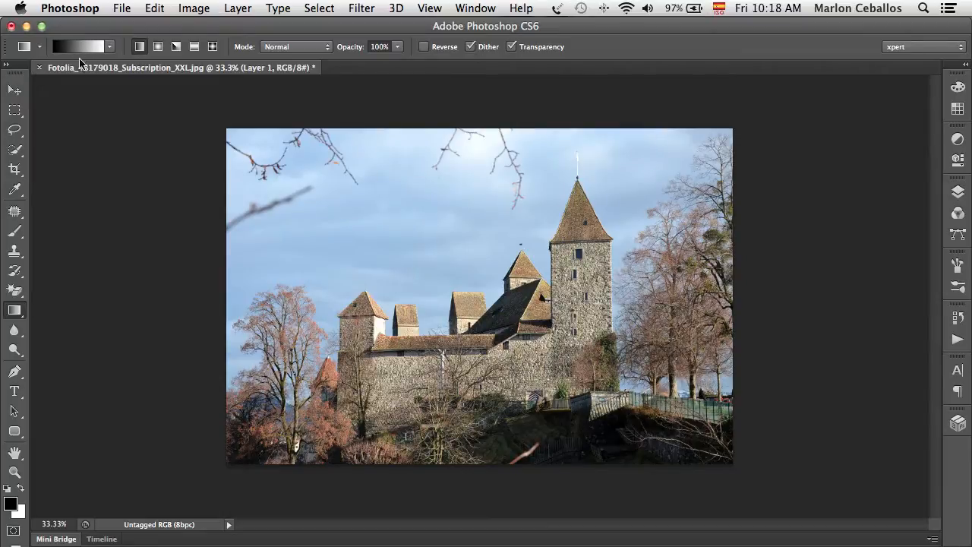
Step: Try a red foreground and a yellow-green background for the gradient, and restore the default black and white colors
left_click(11, 502)
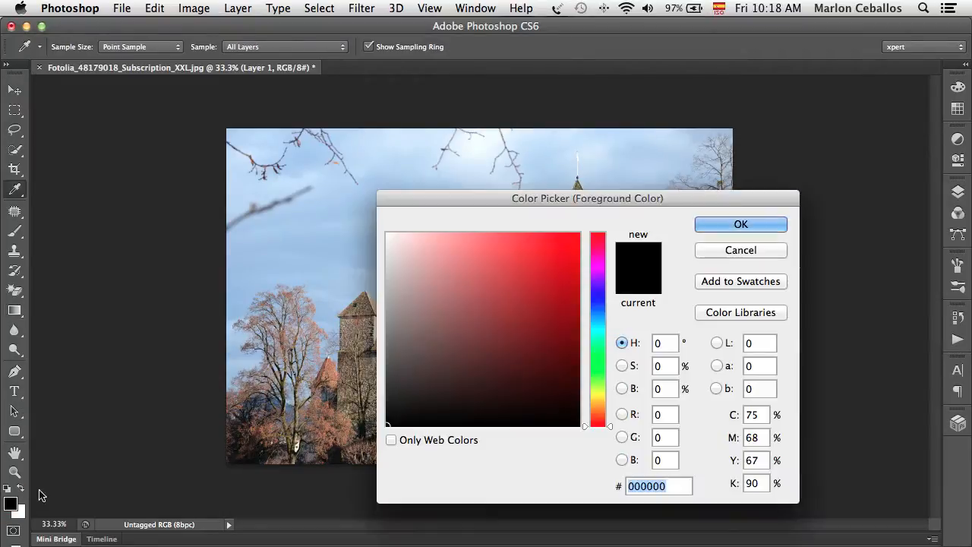
left_click(527, 251)
left_click(743, 225)
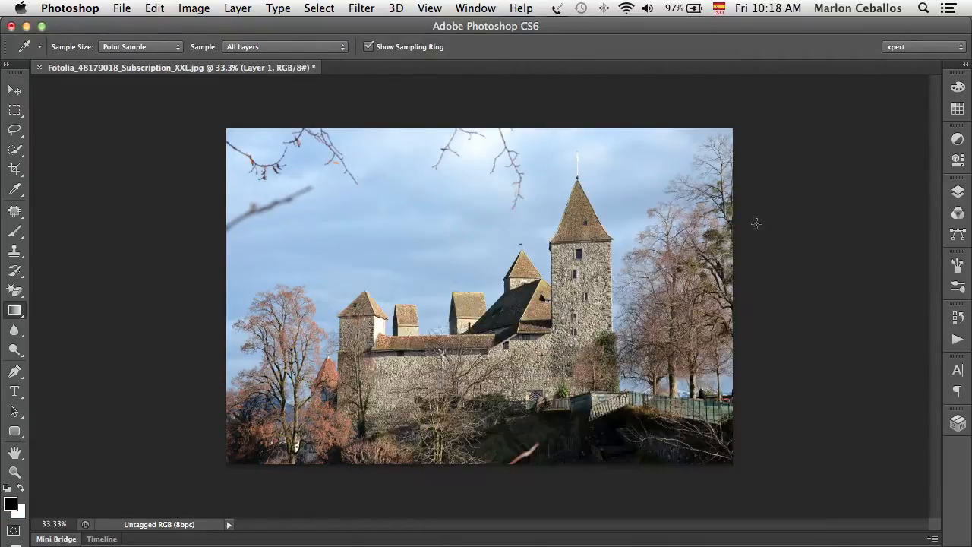
left_click(19, 513)
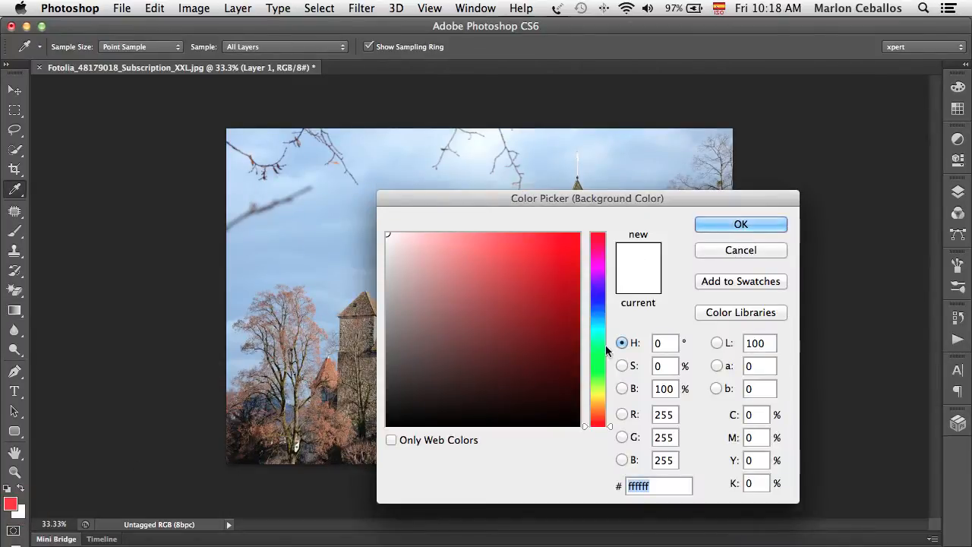
left_click(601, 390)
left_click(561, 250)
left_click(741, 224)
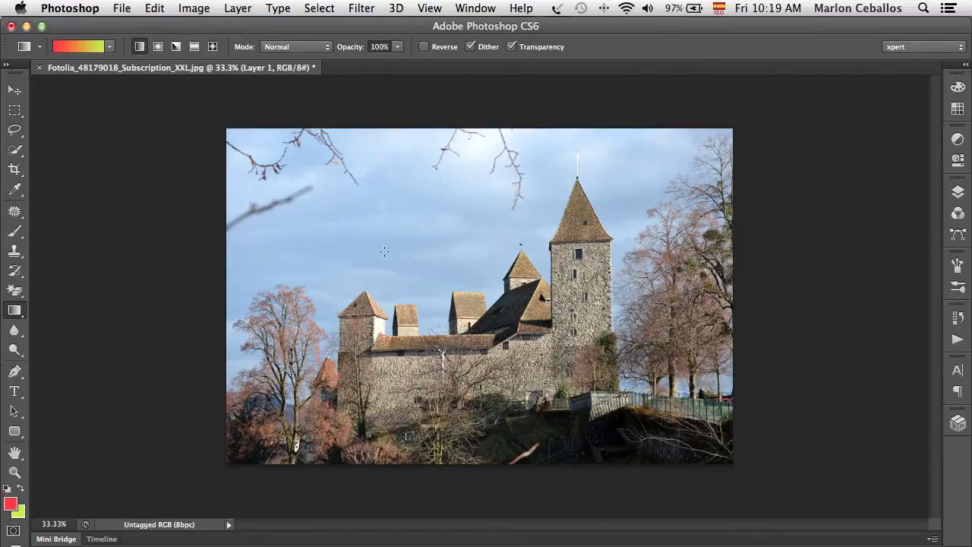
key("d")
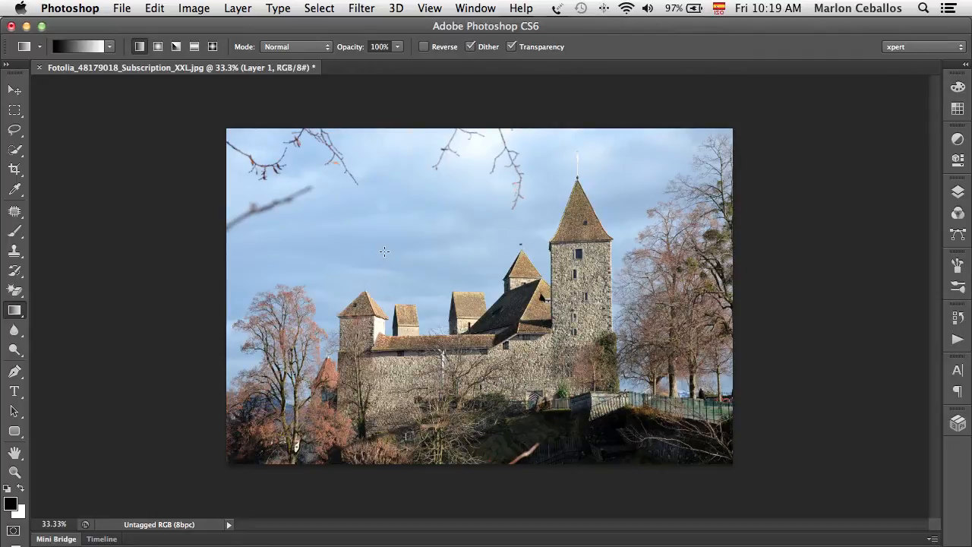
Step: Draw linear black-to-white gradients in several directions on Layer 1, ending with a vertical one from just above mid-image to well below its lower edge
left_click(958, 191)
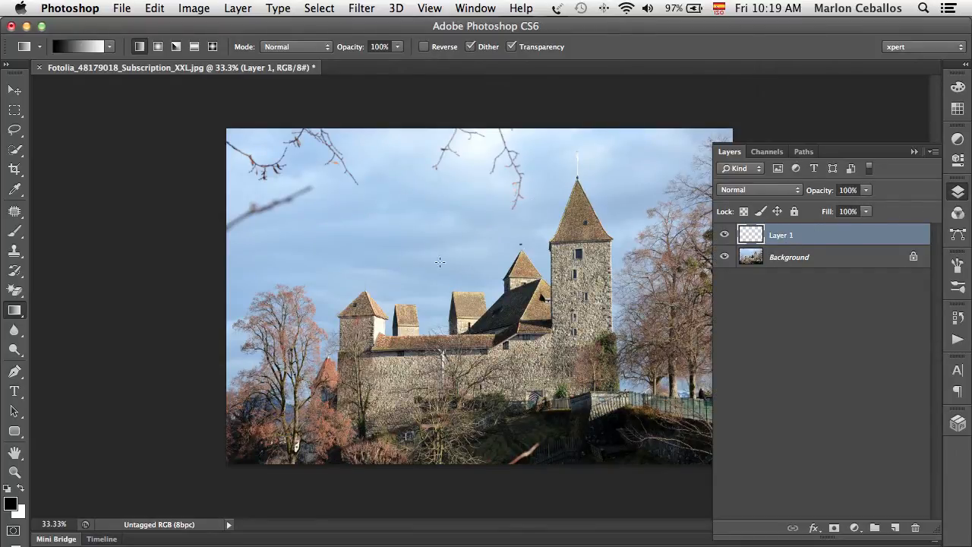
left_click(960, 192)
key("super+minus")
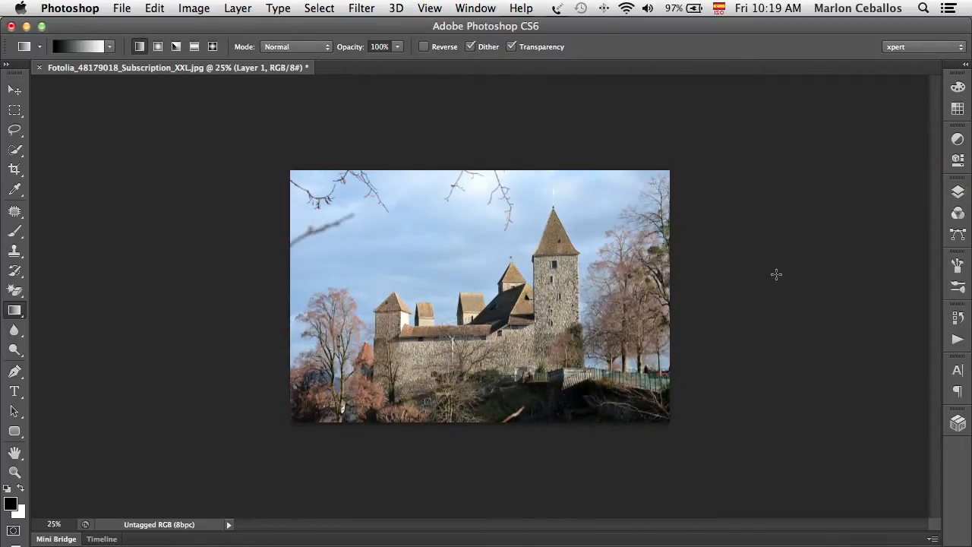
left_click_drag(449, 218, 446, 501)
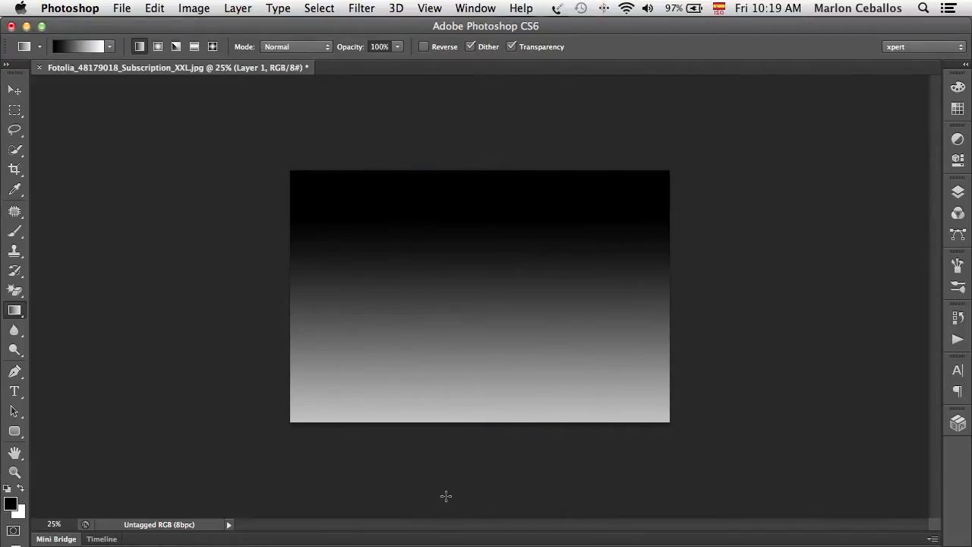
left_click_drag(416, 293, 543, 290)
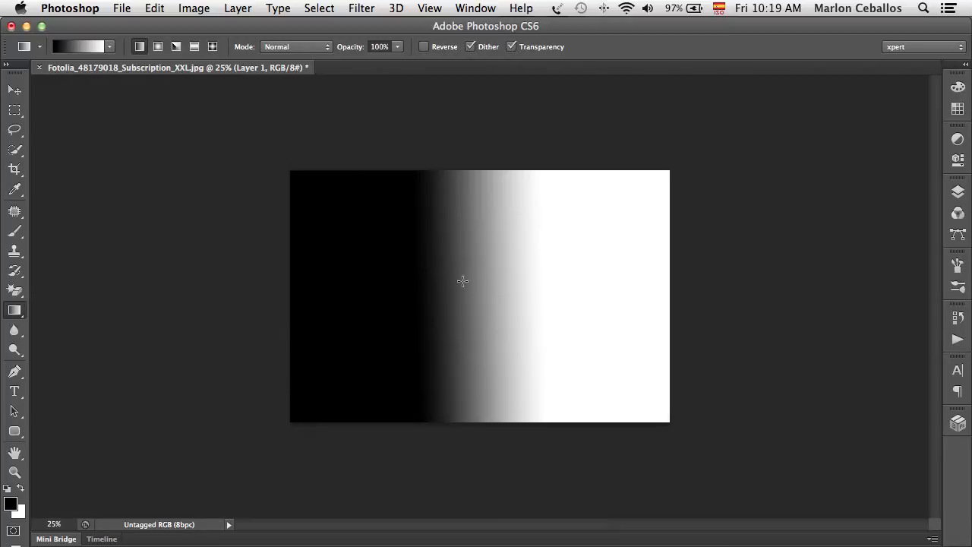
left_click_drag(449, 241, 536, 342)
left_click_drag(428, 213, 547, 320)
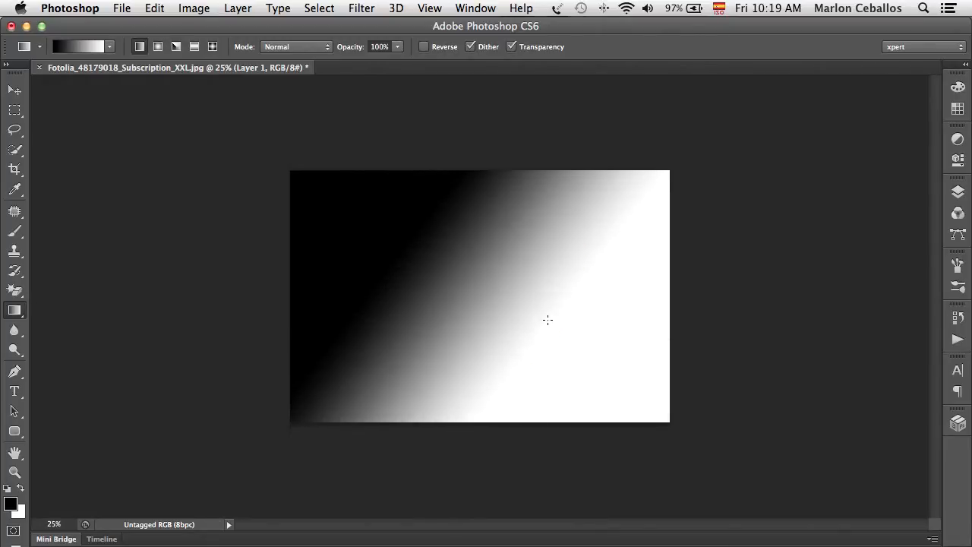
left_click_drag(466, 266, 466, 543)
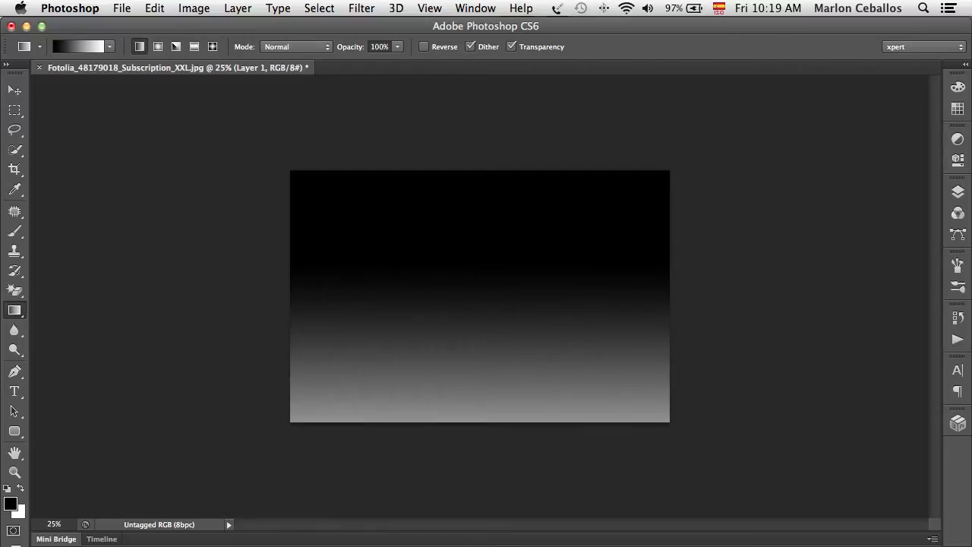
Step: Set the gradient layer's blend mode to Multiply and its opacity to 88%
left_click(956, 190)
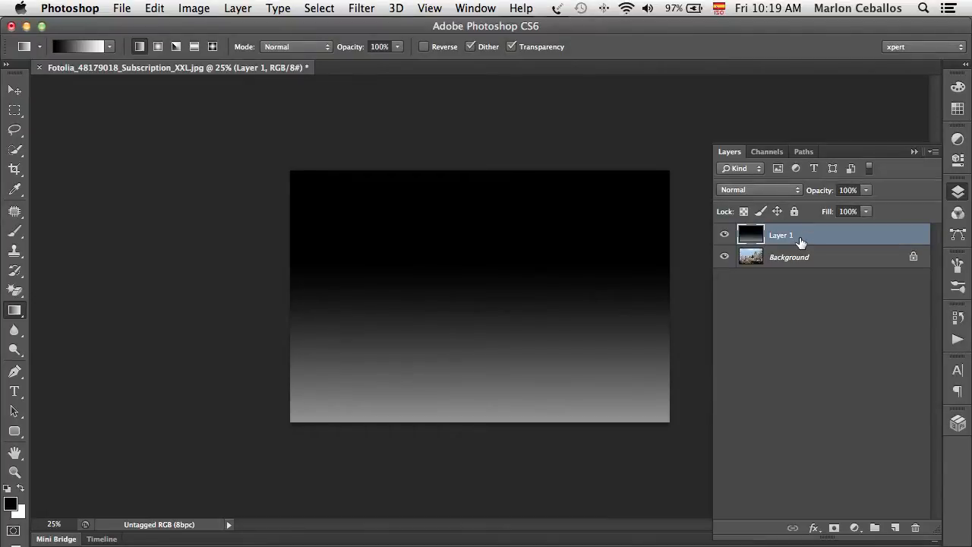
left_click(797, 191)
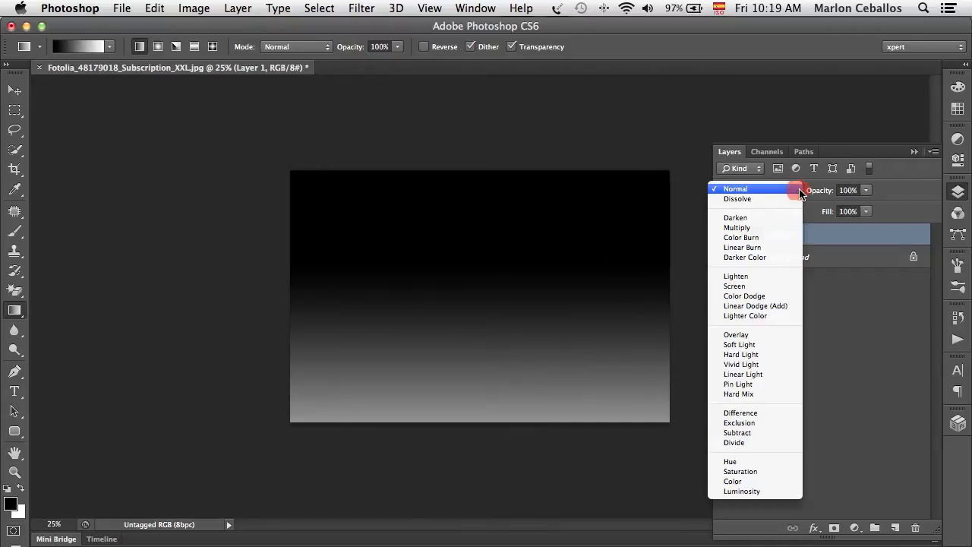
left_click(782, 229)
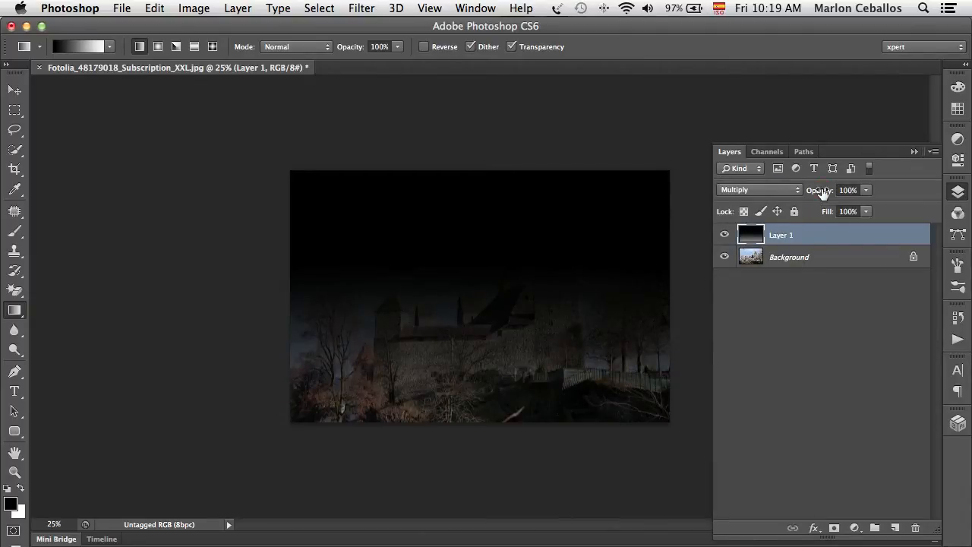
left_click_drag(822, 192, 814, 193)
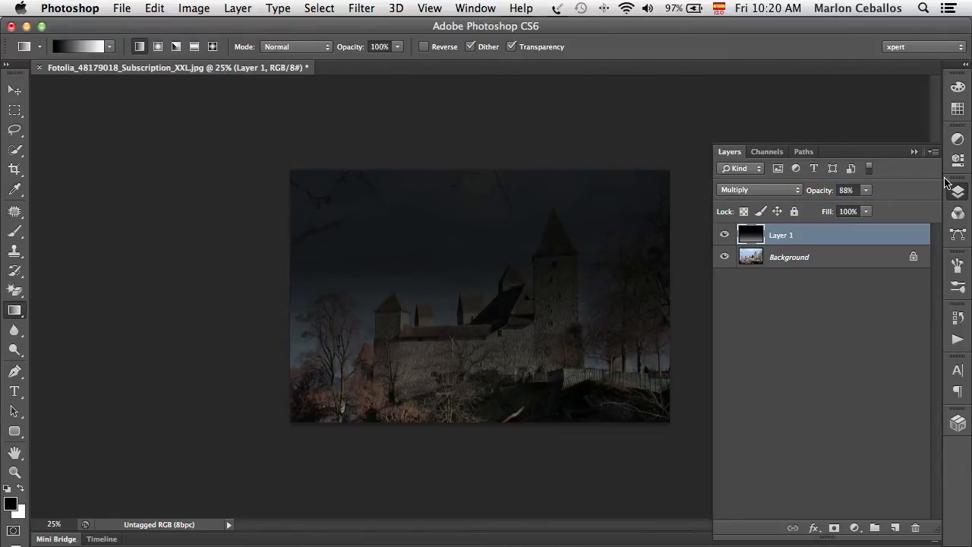
left_click(957, 191)
key("super+0")
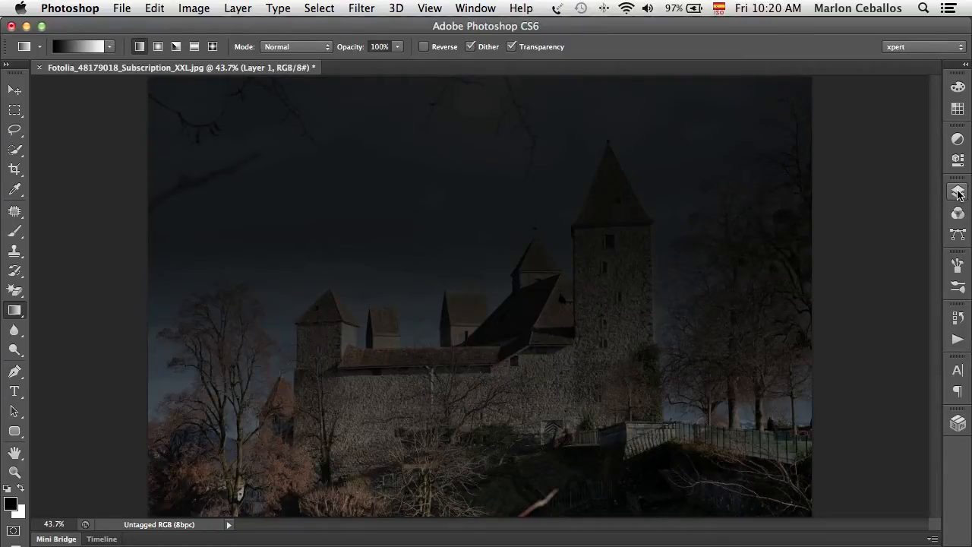
Step: Add a new layer named "rayo" on top of the stack and hide all other layers
left_click(958, 192)
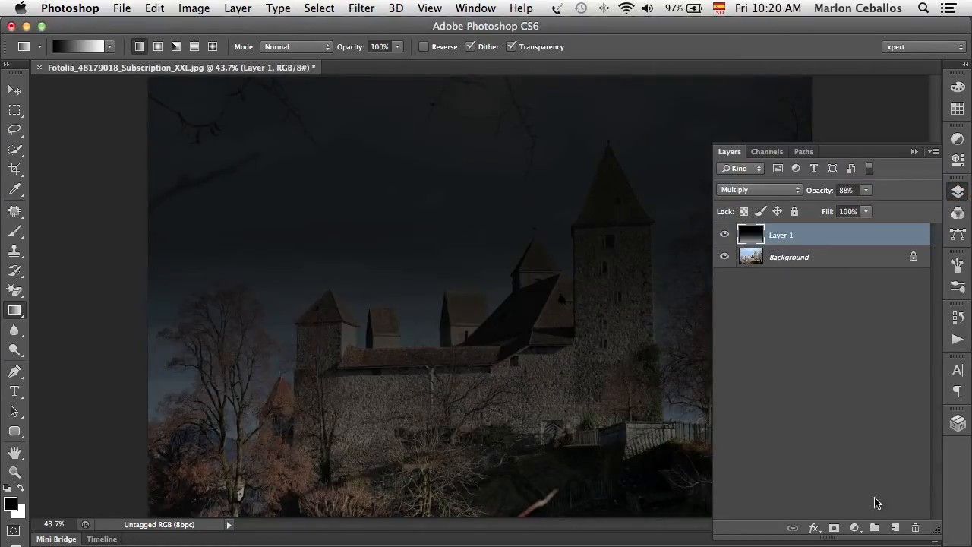
left_click(897, 528)
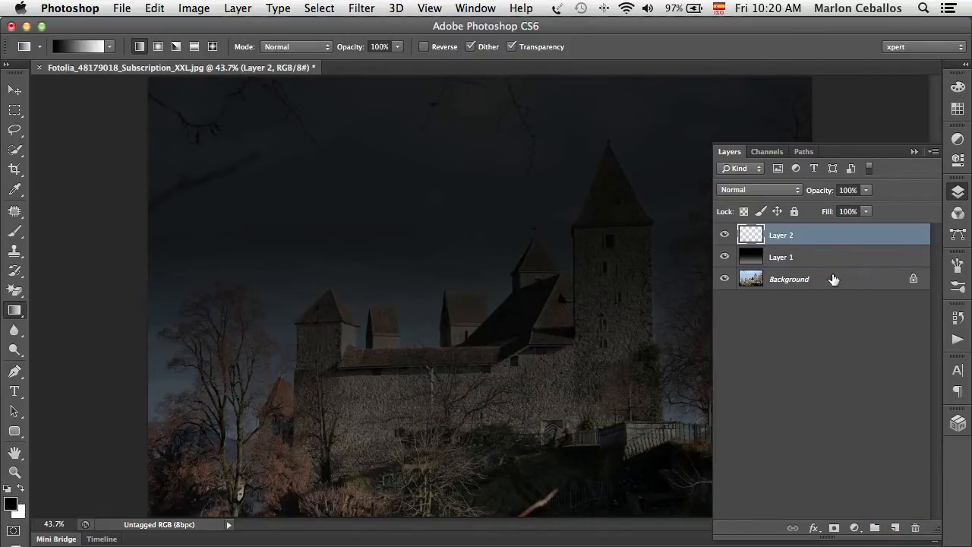
double_click(783, 234)
key("BackSpace")
type("rayo")
key("Return")
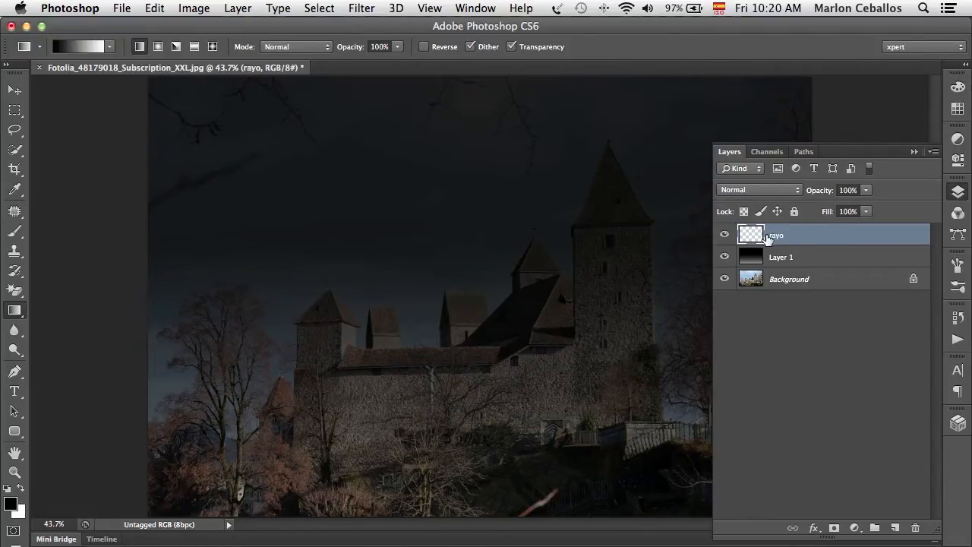
left_click(725, 236, "alt")
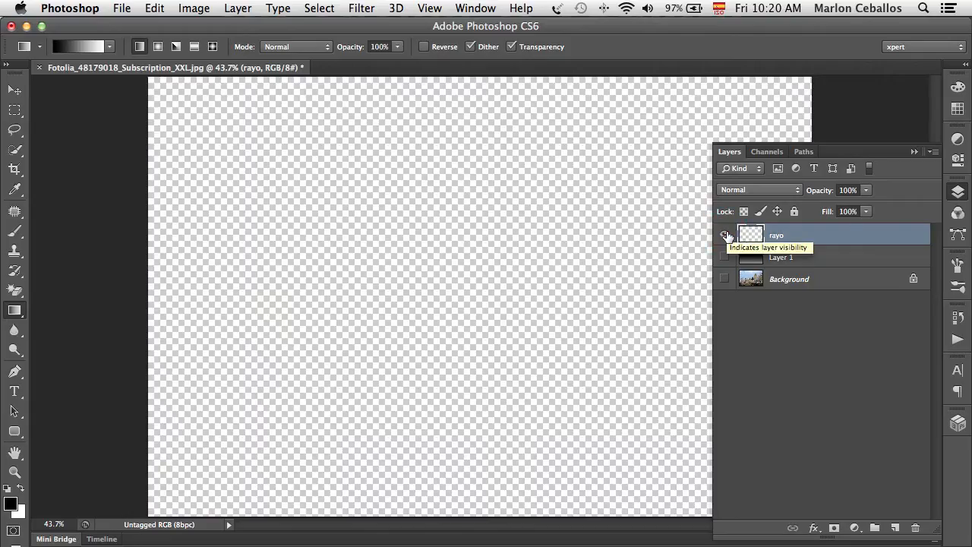
left_click(957, 193)
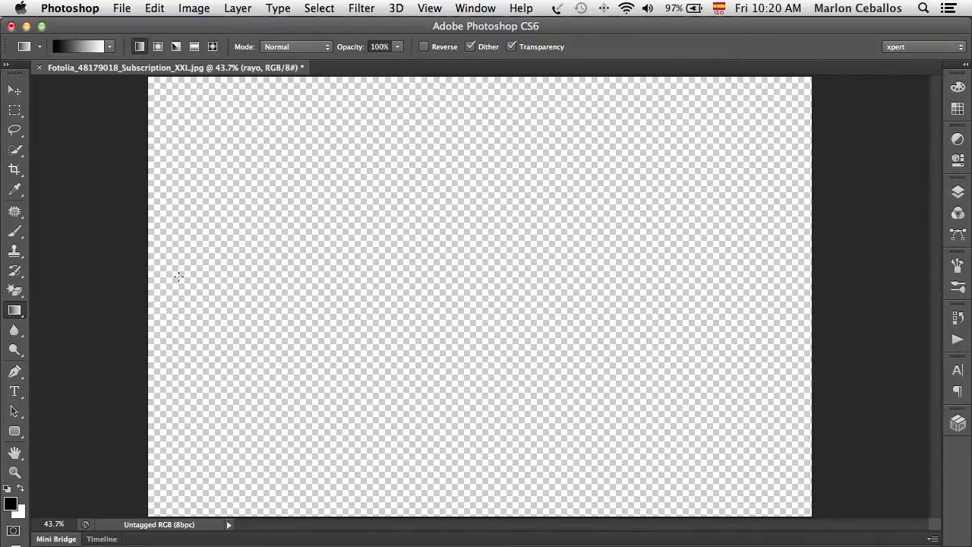
Step: Try a wide horizontal black-to-white gradient with the Difference Clouds filter on the rayo layer, and undo the filter
left_click_drag(178, 276, 780, 274)
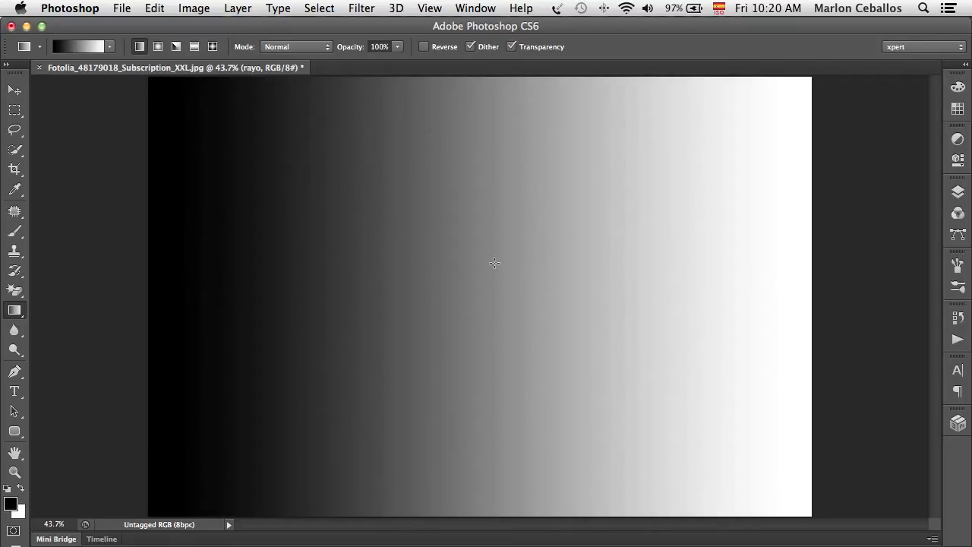
left_click(362, 8)
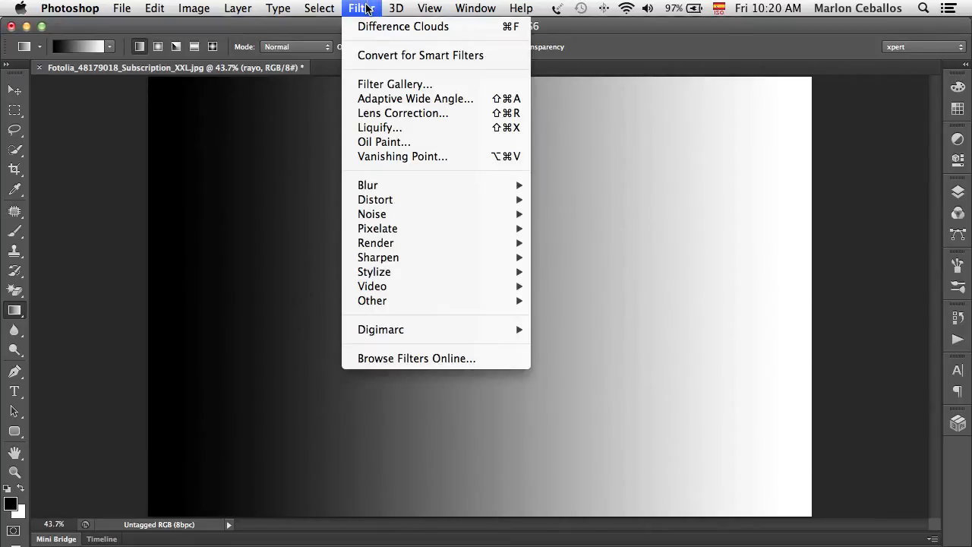
mouse_move(394, 244)
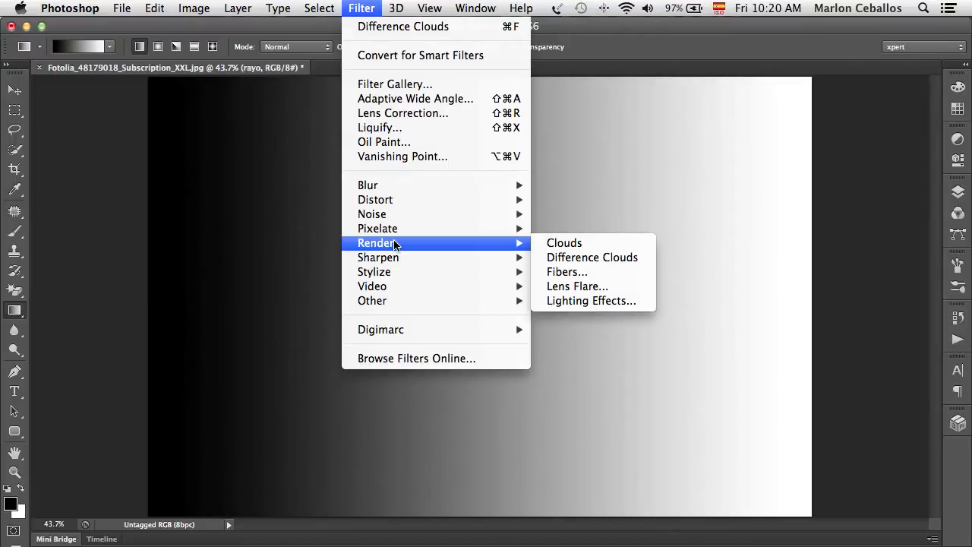
left_click(645, 258)
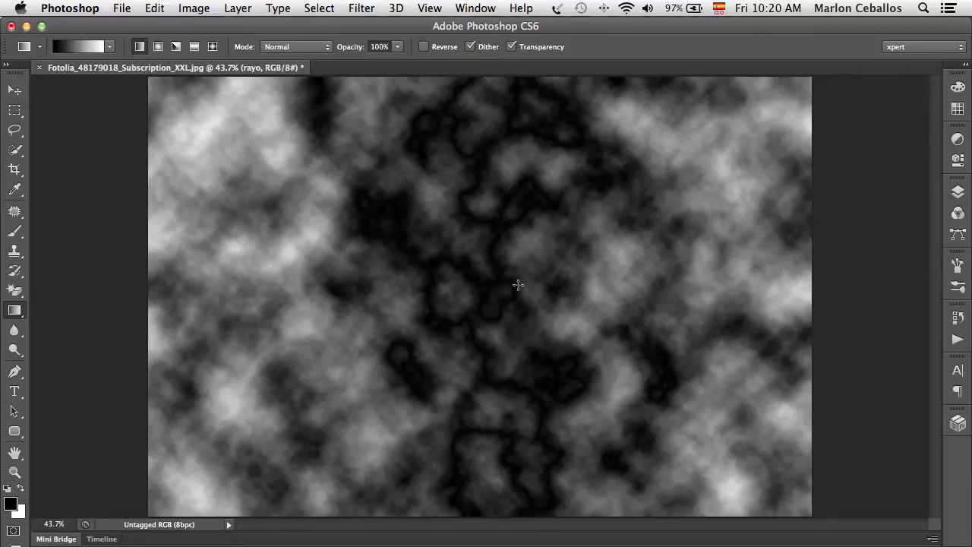
key("super+z")
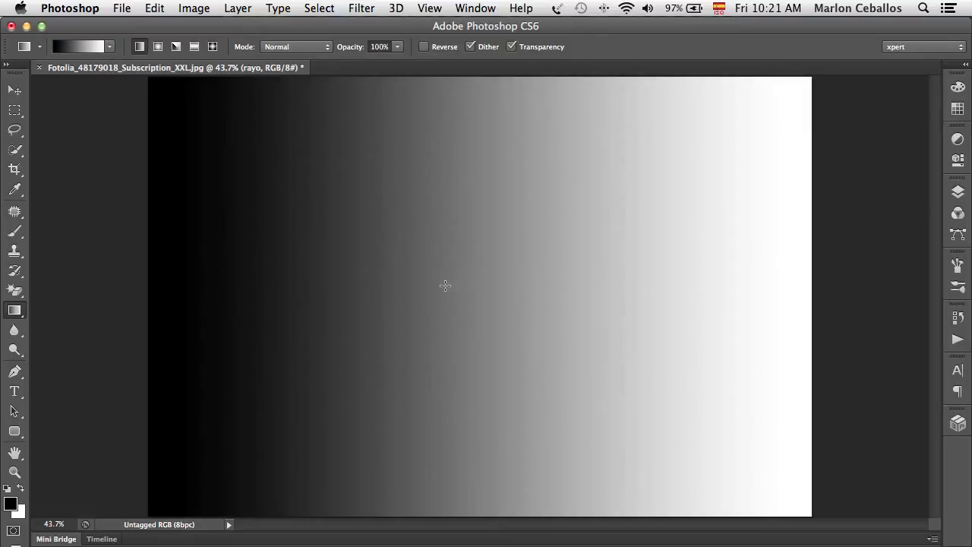
Step: Draw a narrow horizontal black-to-white gradient across the middle of the rayo layer
mouse_move(409, 289)
left_mouse_down()
mouse_move(575, 289)
mouse_move(555, 288)
left_mouse_up()
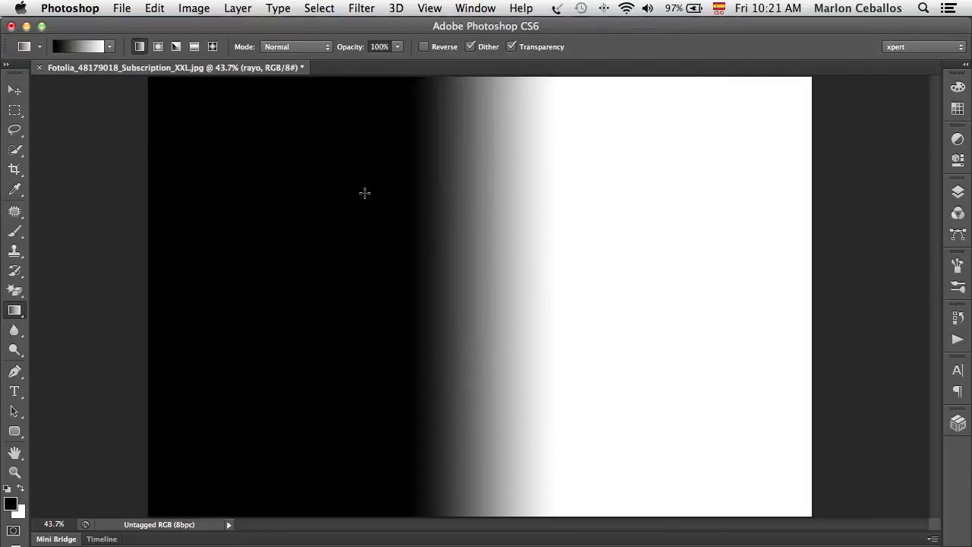
Step: Try the Difference Clouds filter on the rayo layer's current gradient, and undo the filter
left_click(360, 8)
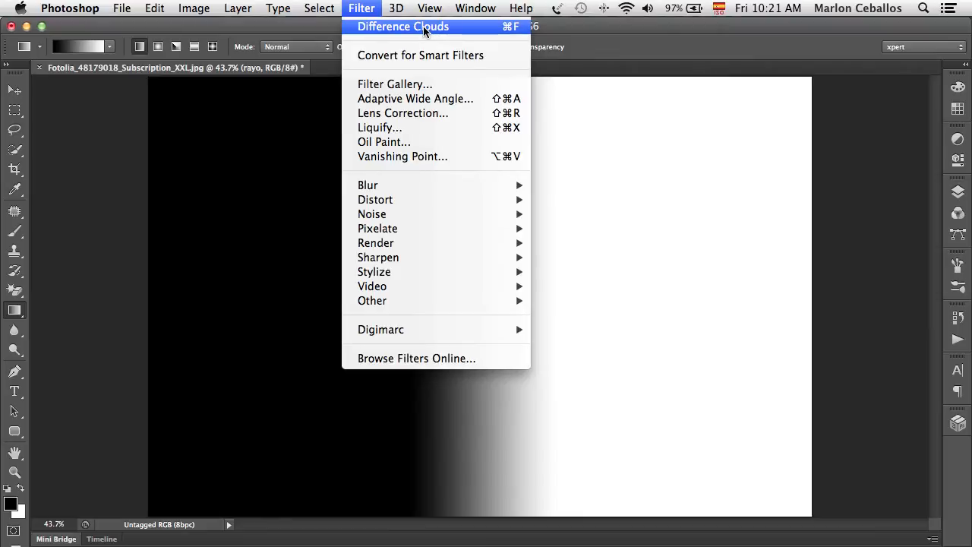
left_click(474, 28)
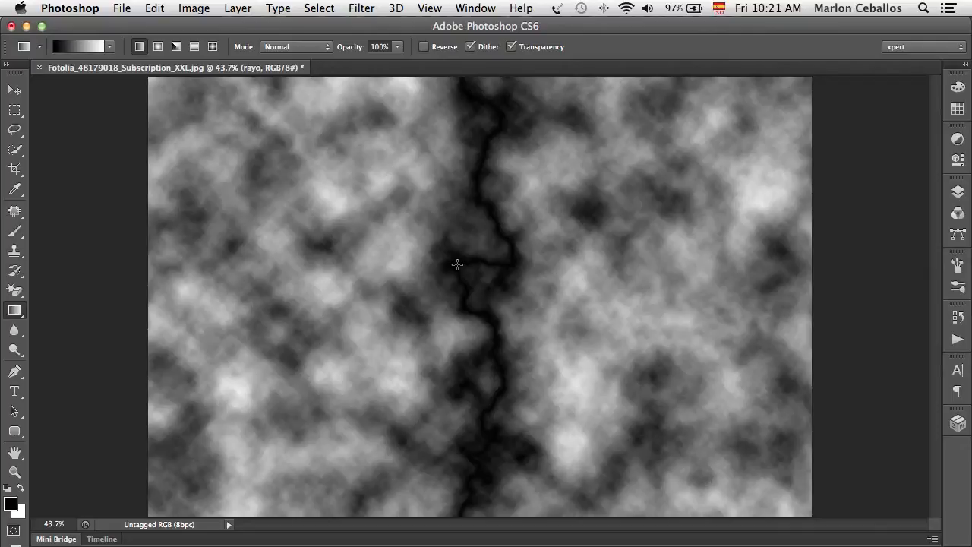
key("ctrl+z")
Step: Try a very narrow and a slightly wider black-to-white gradient mid-canvas, applying Difference Clouds to each and undoing the filter
left_click_drag(443, 281, 488, 280)
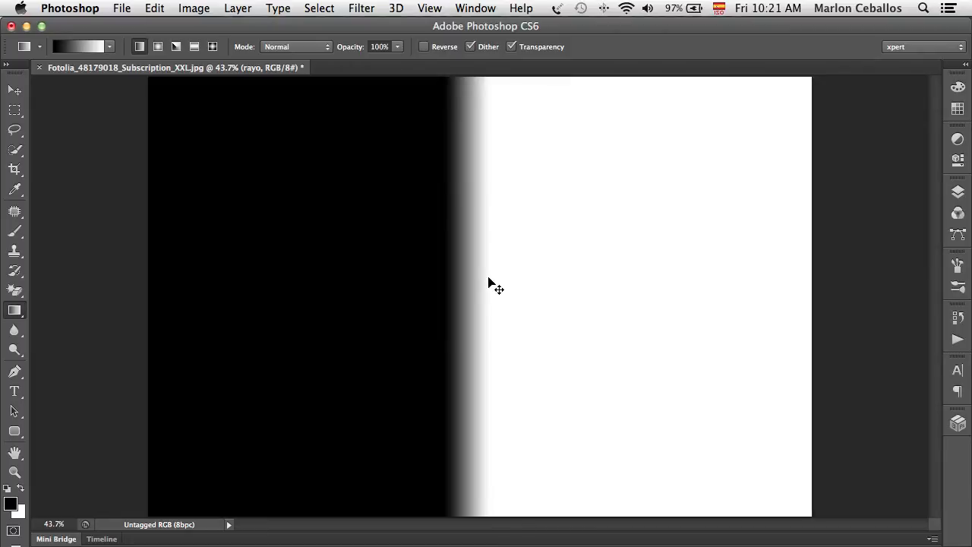
key("ctrl+f")
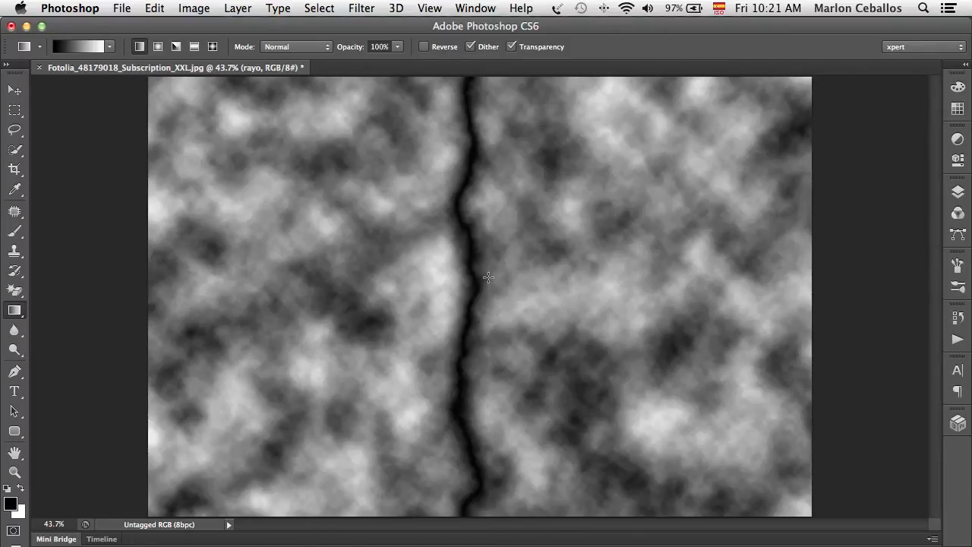
key("ctrl+z")
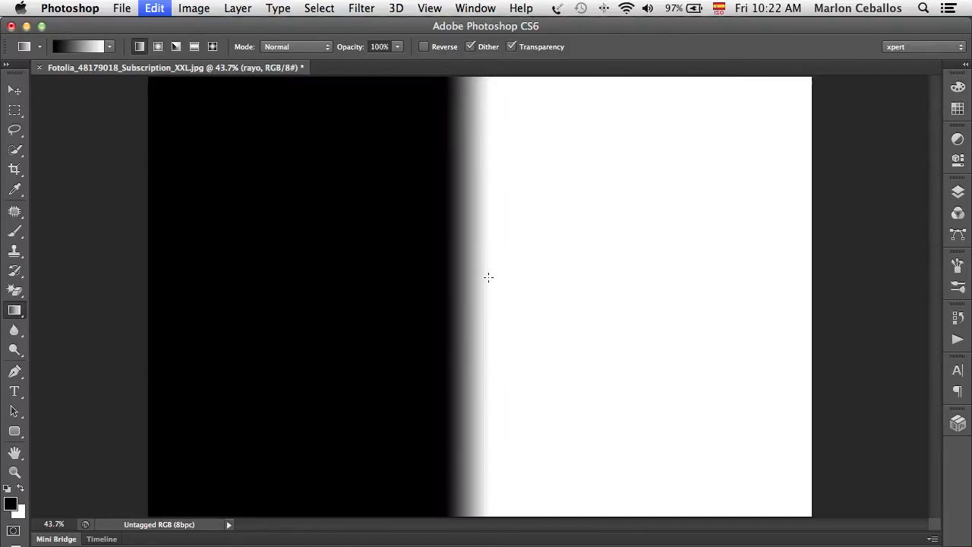
left_click_drag(412, 287, 516, 288)
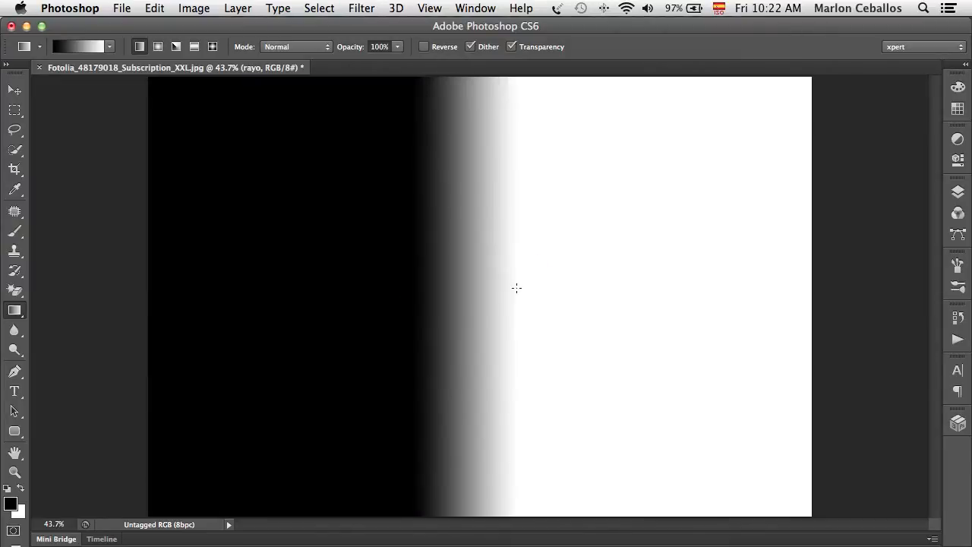
key("ctrl+f")
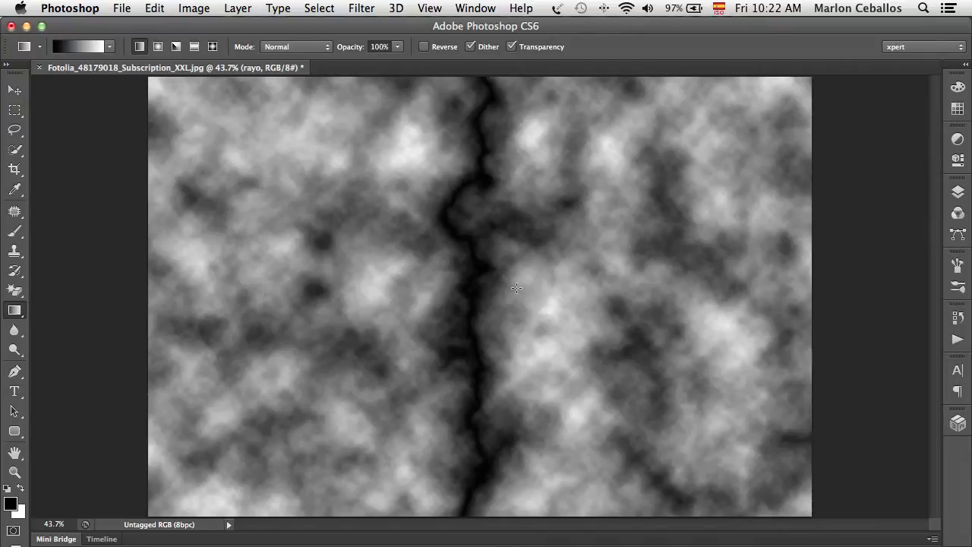
key("ctrl+z")
Step: Draw a wider horizontal black-to-white gradient across the middle of the rayo layer and apply Difference Clouds to it
left_click_drag(402, 289, 571, 293)
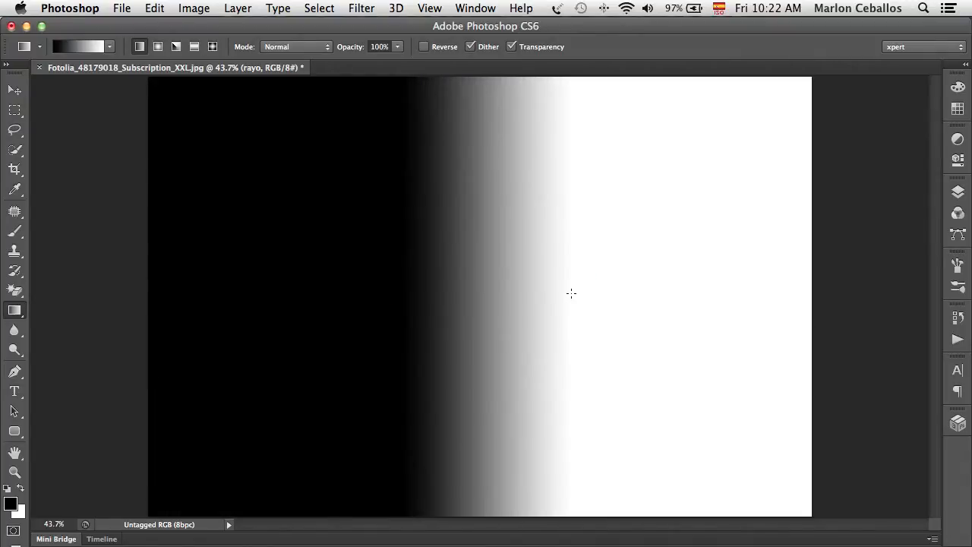
key("ctrl+f")
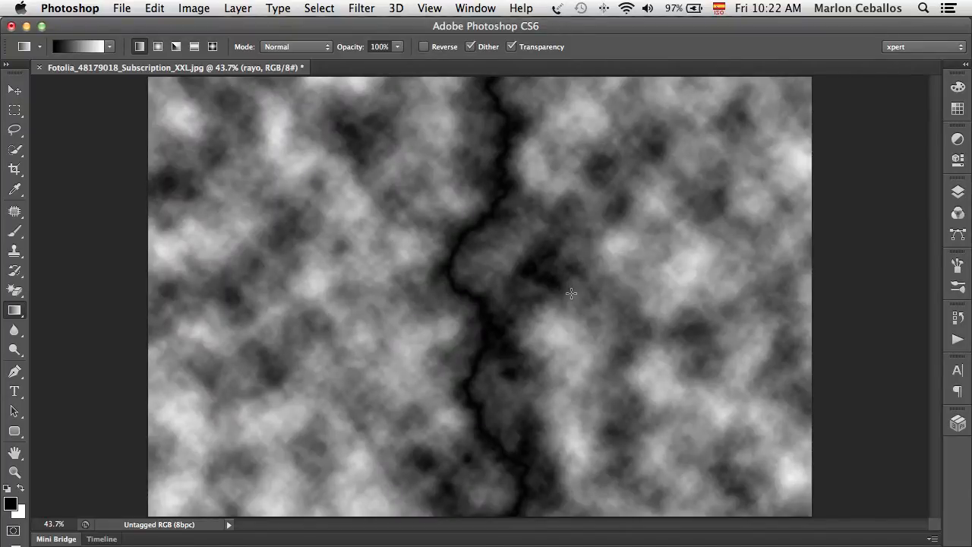
left_click(958, 192)
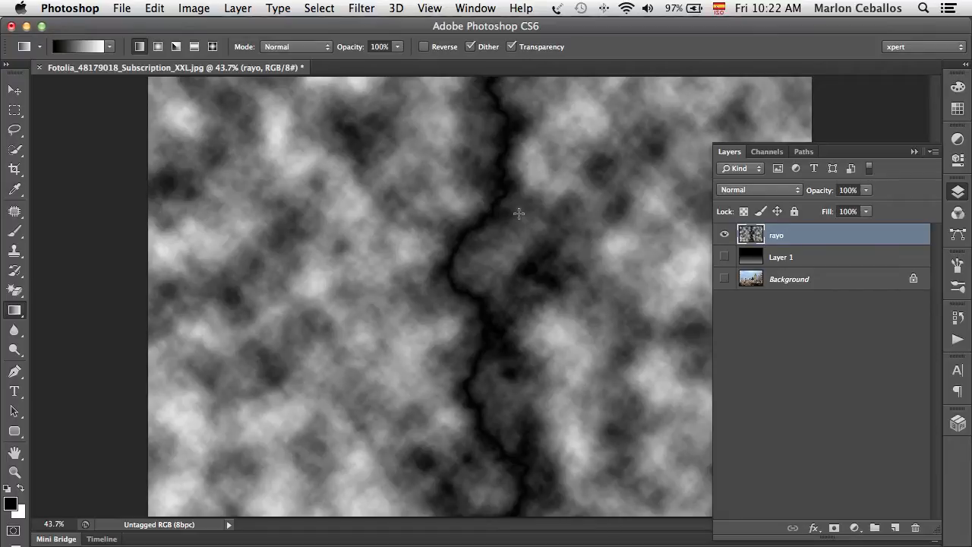
left_click(959, 192)
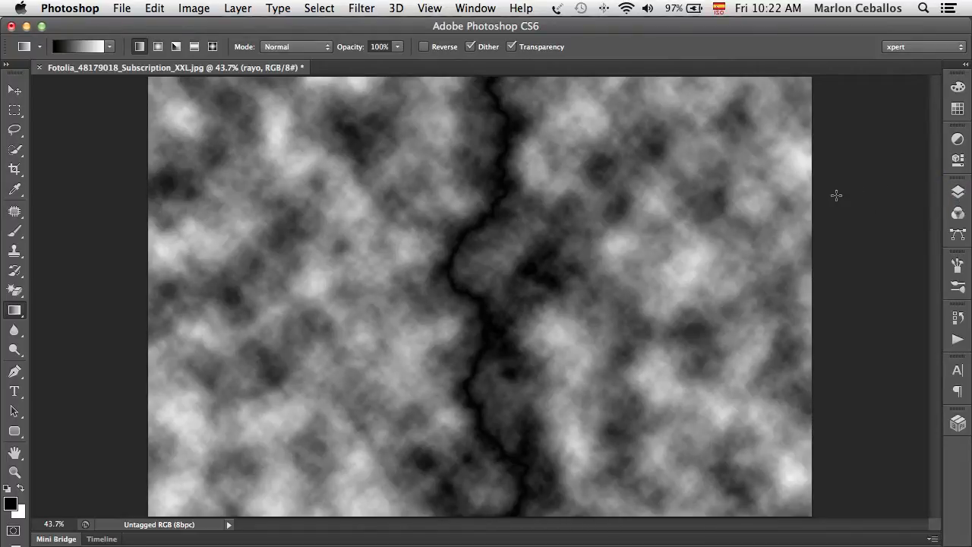
Step: Brighten the rayo layer with a Levels adjustment, setting the midtone input level to 2.40
left_click(206, 10)
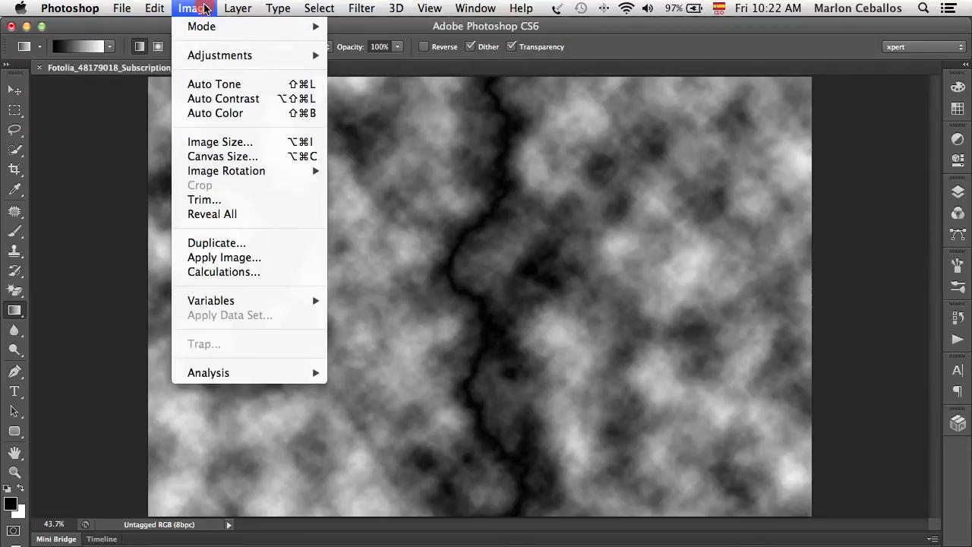
mouse_move(224, 59)
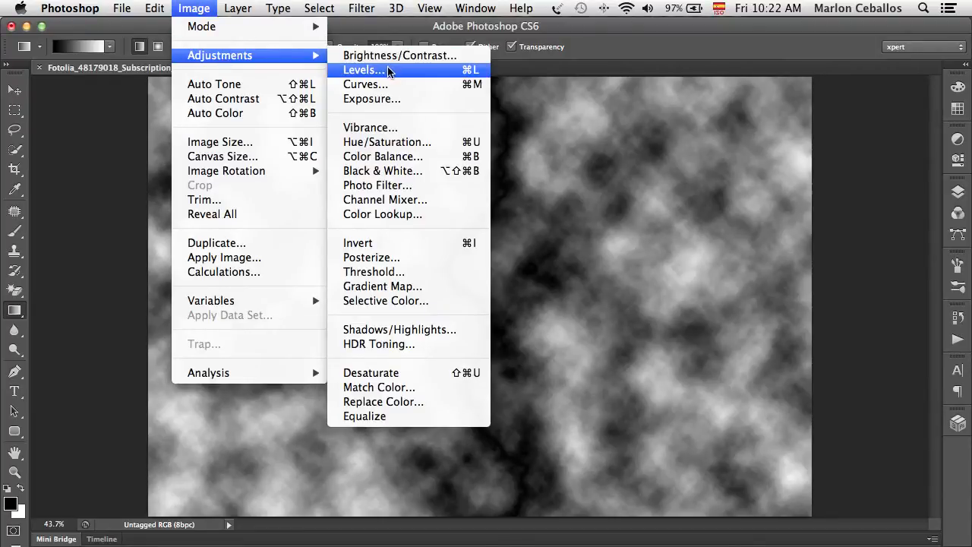
left_click(477, 71)
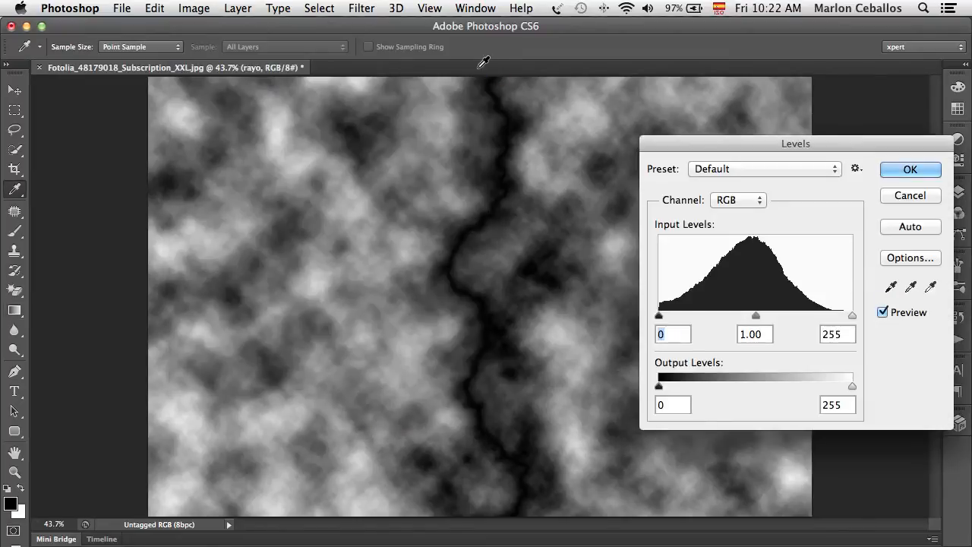
left_click_drag(738, 143, 707, 88)
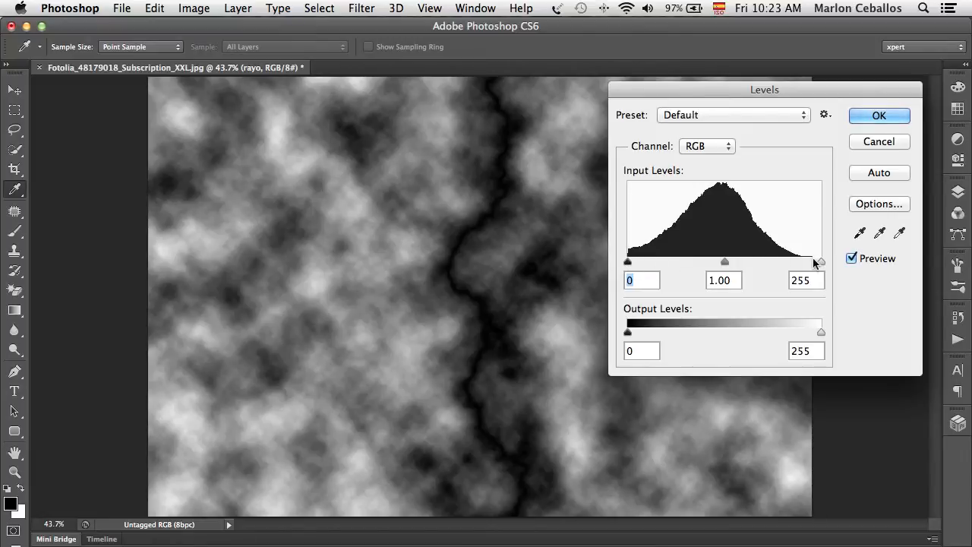
left_click_drag(820, 260, 841, 259)
mouse_move(628, 261)
left_mouse_down()
mouse_move(707, 262)
mouse_move(610, 261)
left_mouse_up()
left_click_drag(727, 261, 664, 264)
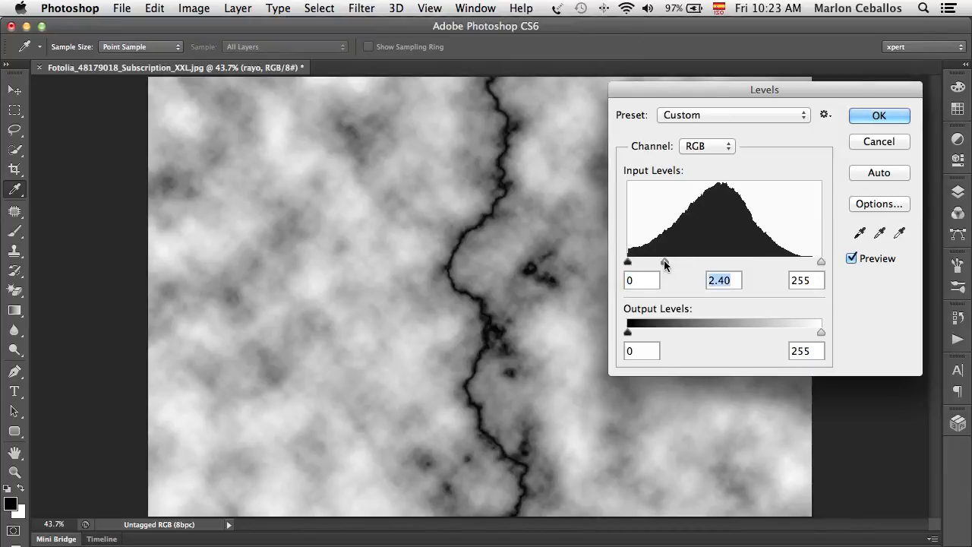
left_click(866, 115)
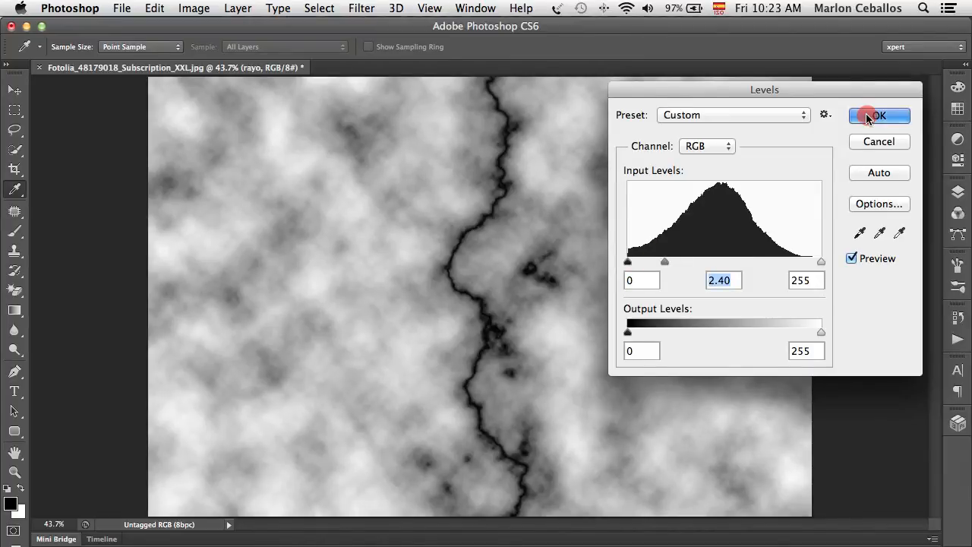
key("g")
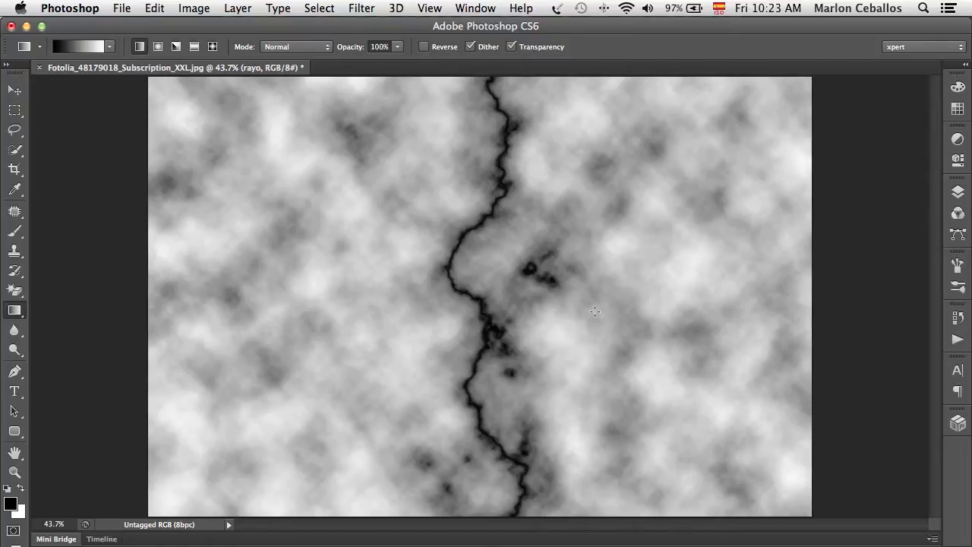
Step: Invert the rayo layer's tones to turn the dark crack into a white bolt
left_click(195, 8)
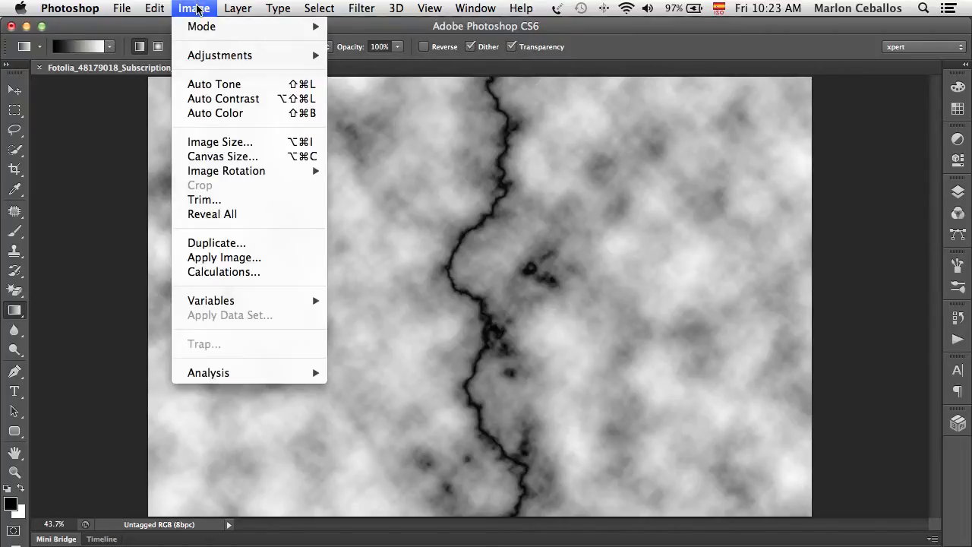
mouse_move(206, 59)
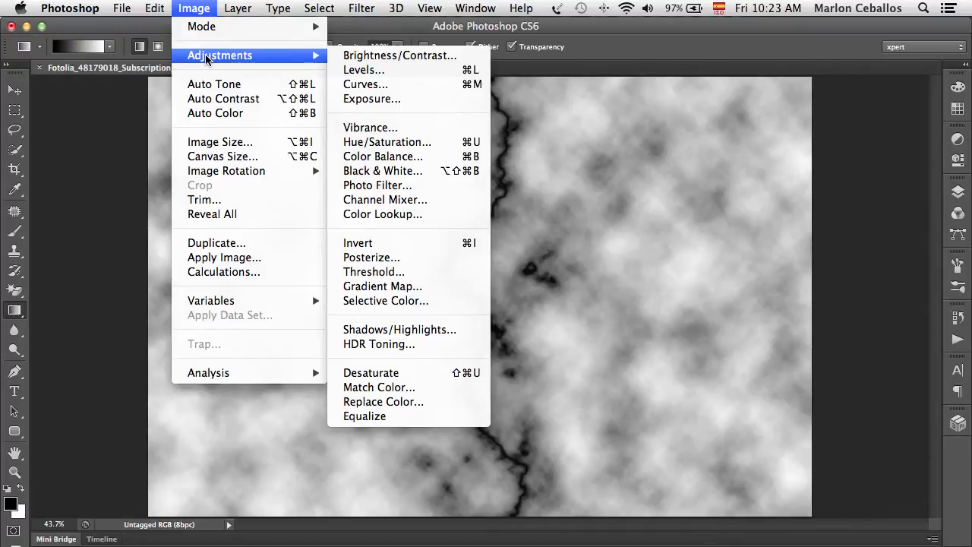
left_click(478, 243)
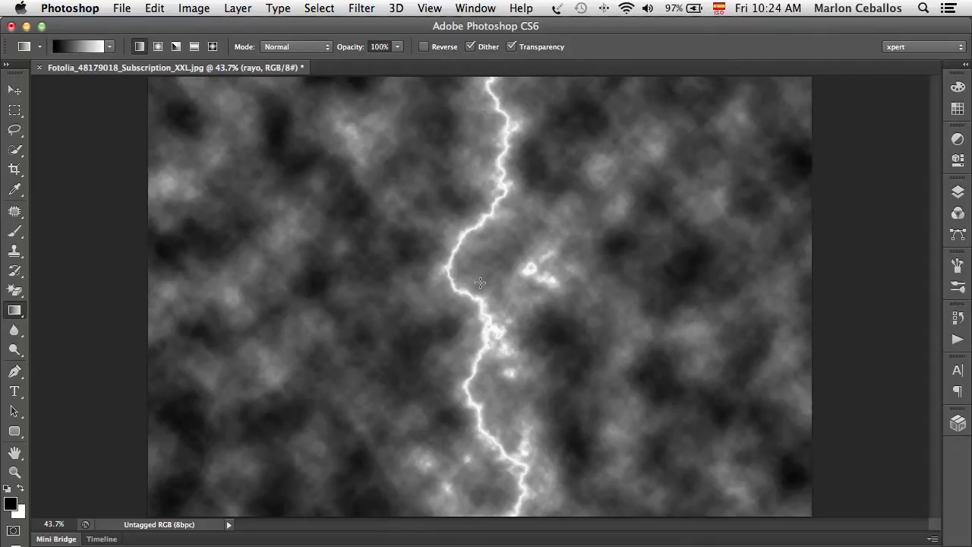
Step: Apply Levels to the rayo layer with the midtone input moved far toward the highlights to black out the clouds
key("super+l")
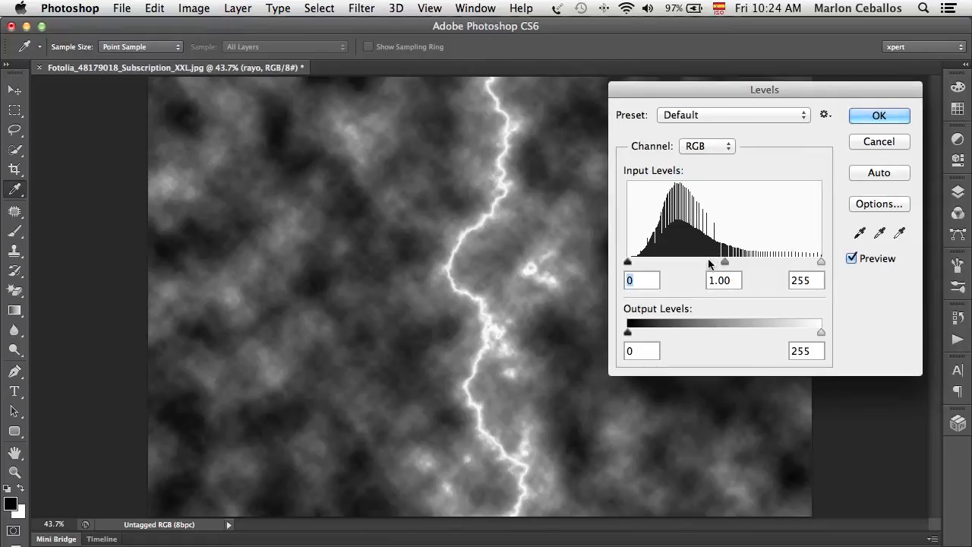
left_click_drag(725, 262, 800, 261)
left_click(873, 117)
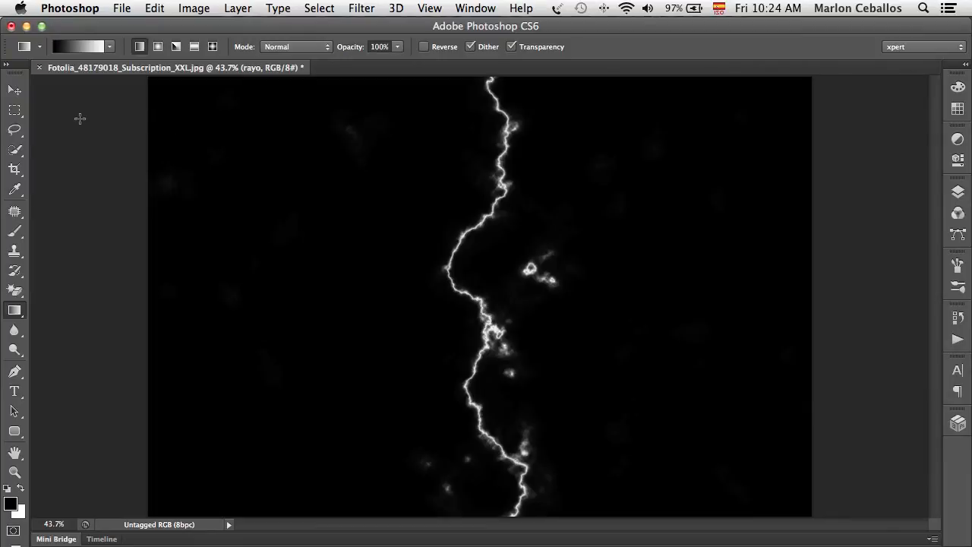
Step: Select the stray glowing spots around the lightning bolt with several combined freehand Lasso areas
key("l")
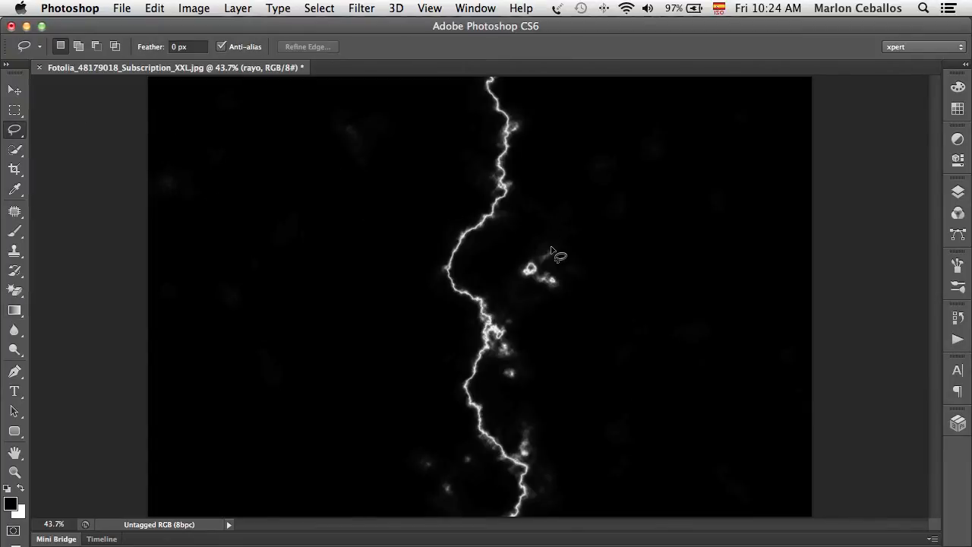
mouse_move(545, 234)
left_mouse_down()
mouse_move(517, 268)
mouse_move(523, 305)
mouse_move(575, 294)
mouse_move(548, 222)
left_mouse_up()
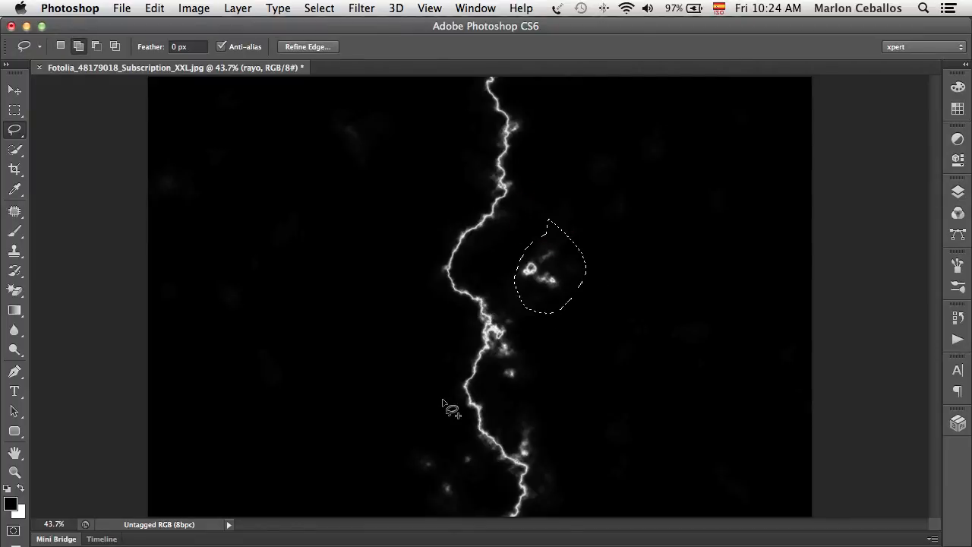
mouse_move(443, 401)
left_mouse_down()
mouse_move(483, 455)
mouse_move(479, 490)
mouse_move(425, 502)
mouse_move(395, 453)
mouse_move(412, 421)
left_mouse_up()
mouse_move(537, 501)
left_mouse_down()
mouse_move(541, 463)
mouse_move(505, 442)
mouse_move(485, 372)
mouse_move(495, 346)
mouse_move(521, 333)
mouse_move(536, 396)
left_mouse_up()
left_click_drag(531, 325, 531, 326)
mouse_move(523, 179)
left_mouse_down()
mouse_move(508, 180)
mouse_move(521, 177)
left_mouse_up()
mouse_move(751, 381)
left_mouse_down()
mouse_move(555, 413)
mouse_move(629, 401)
left_mouse_up()
Step: Fill the selected stray spots with black and deselect
key("i")
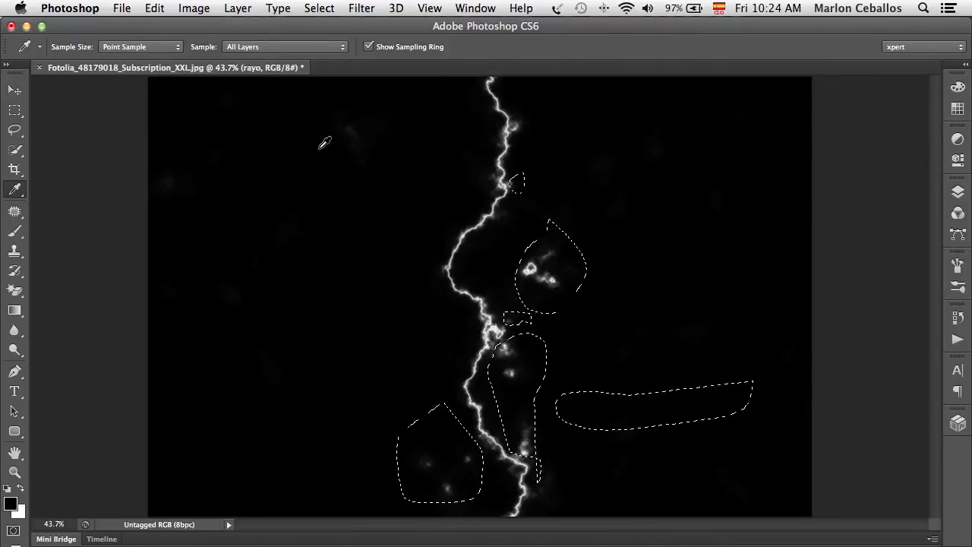
left_click(714, 102)
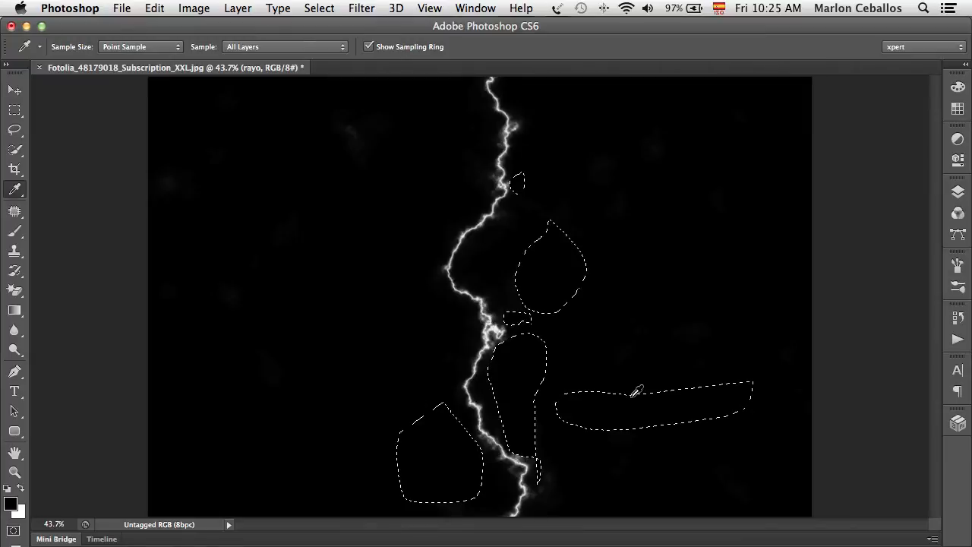
key("super+d")
Step: Show all layers again and set the rayo layer's blend mode to Lighten
left_click(959, 193)
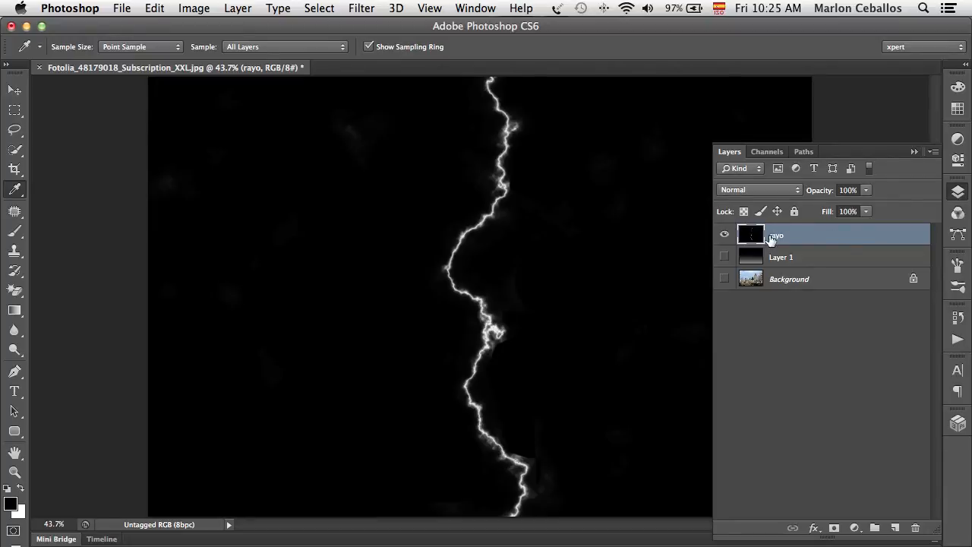
left_click(725, 237, "alt")
left_click(786, 189)
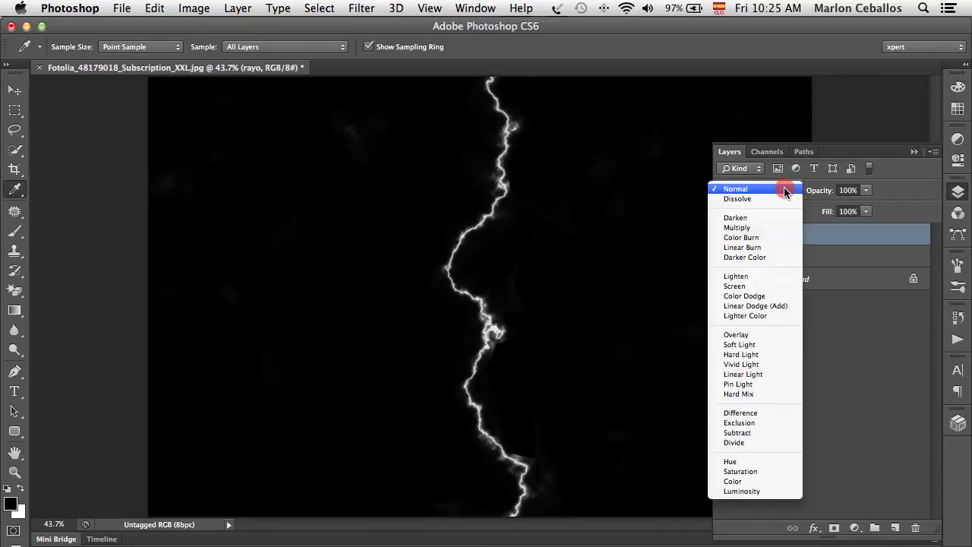
left_click(773, 278)
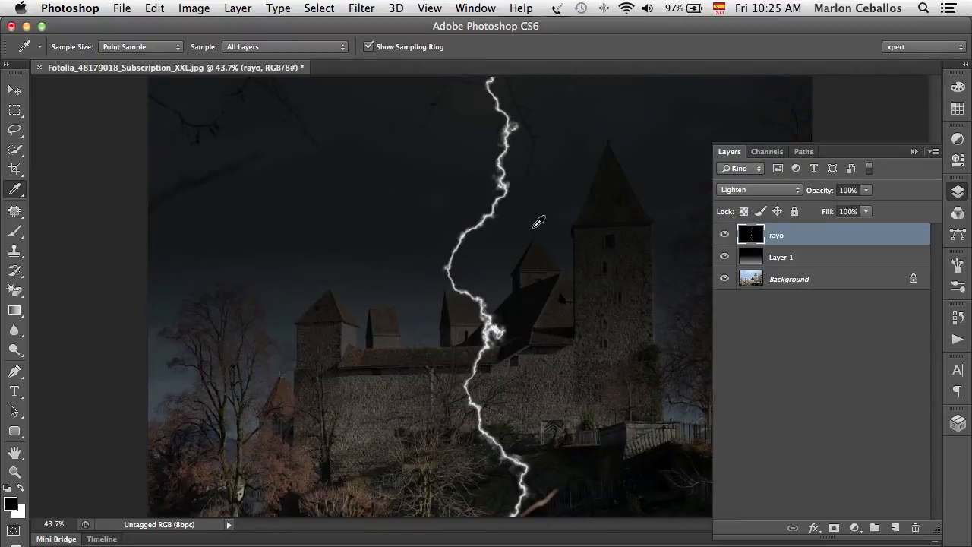
Step: Compare the Screen and Lighten blend modes on the rayo layer, ending on Lighten
left_click(775, 193)
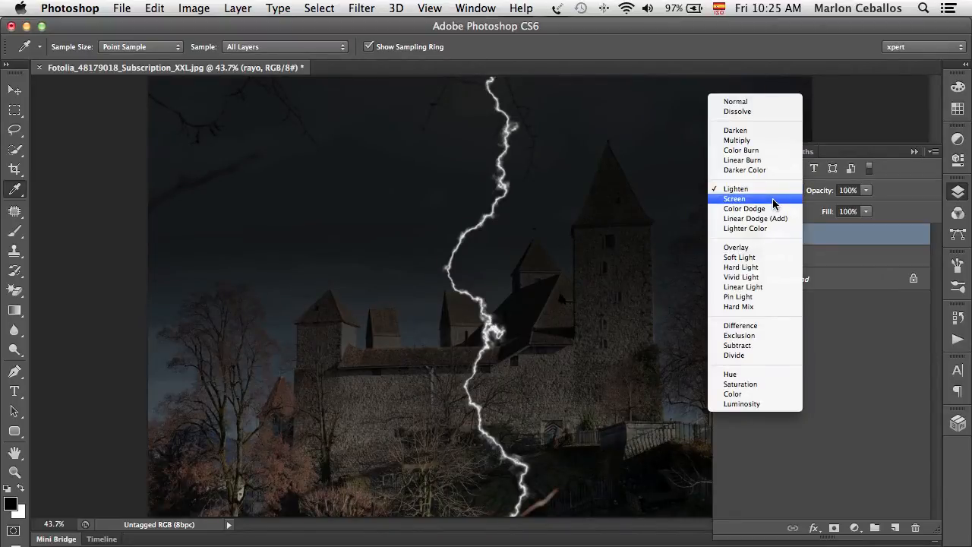
left_click(775, 200)
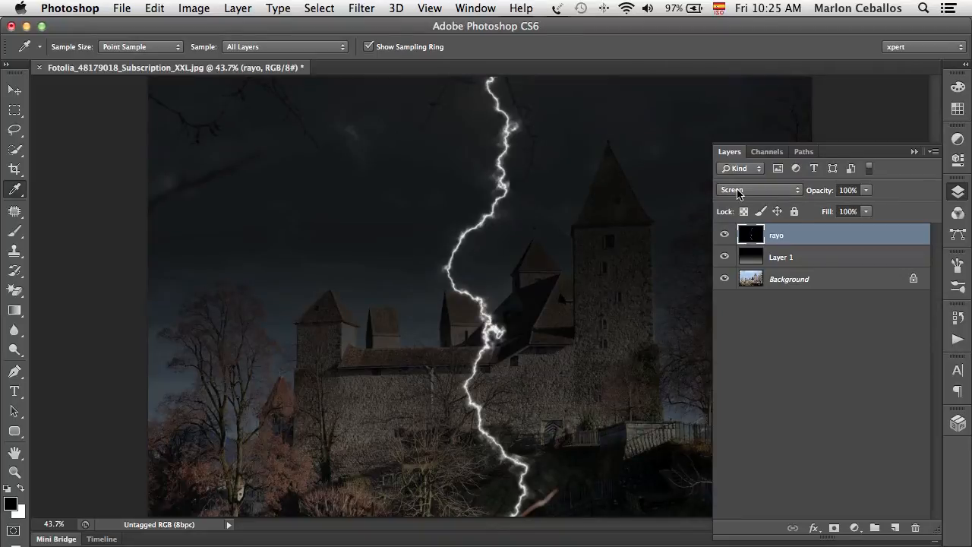
left_click(737, 194)
left_click(740, 184)
left_click(742, 194)
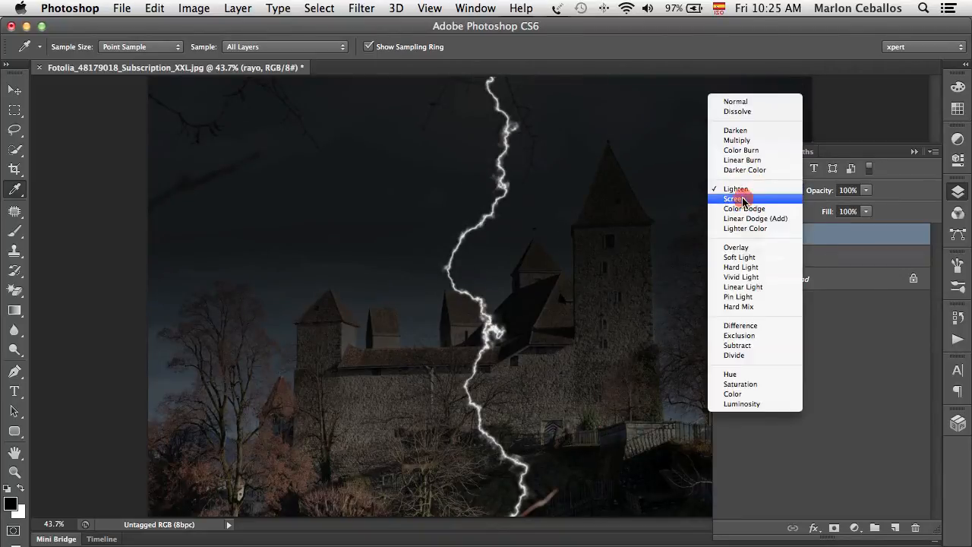
left_click(743, 199)
left_click(744, 189)
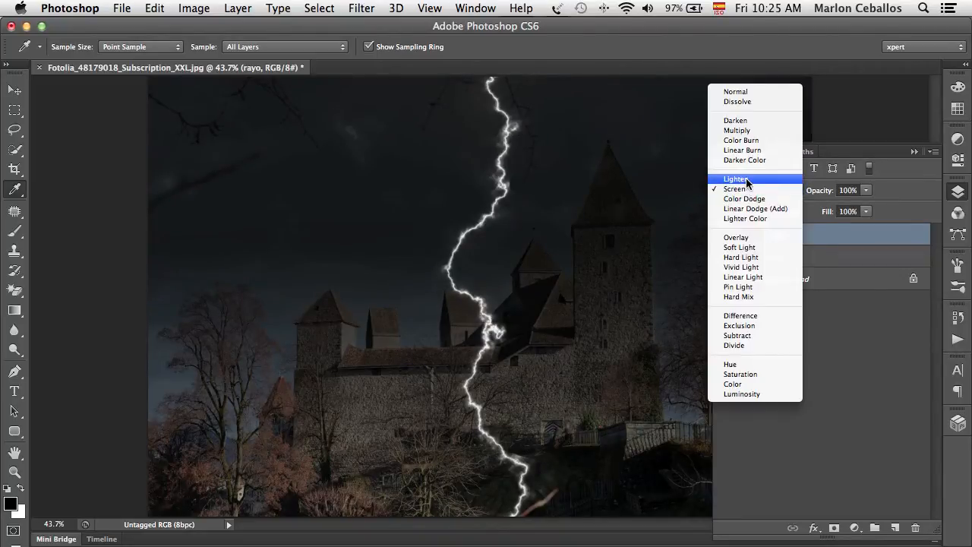
left_click(747, 182)
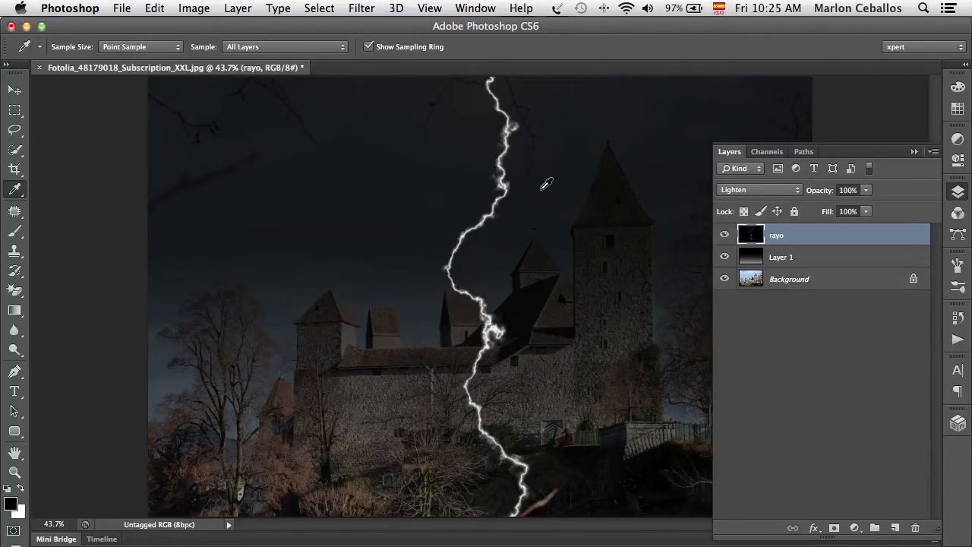
Step: Add a Hue/Saturation adjustment layer above rayo with Colorize enabled and clip it to the rayo layer
left_click(854, 527)
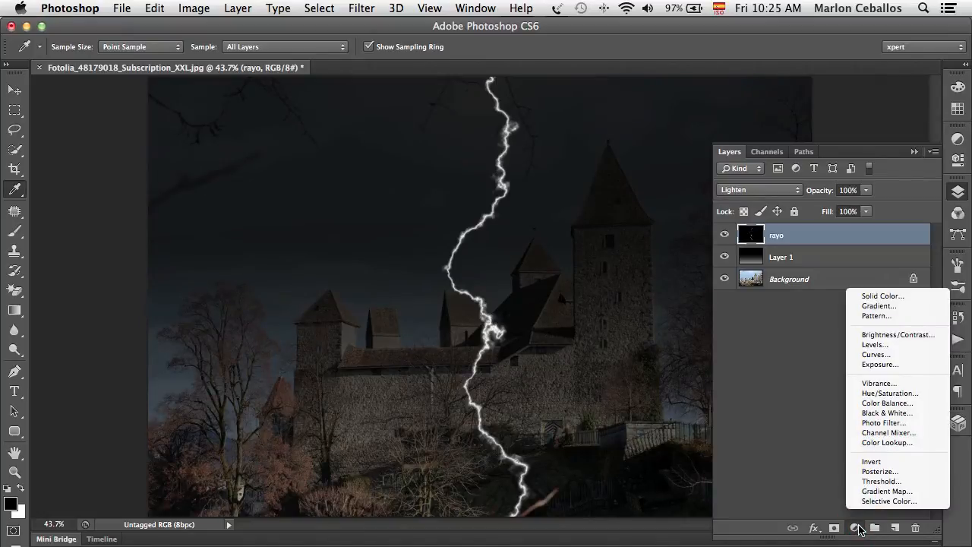
left_click(935, 393)
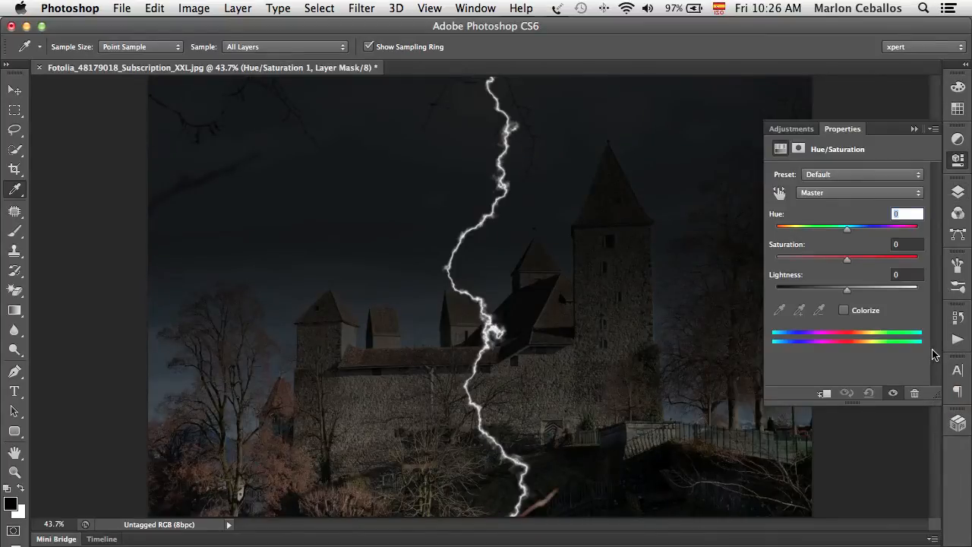
left_click(844, 311)
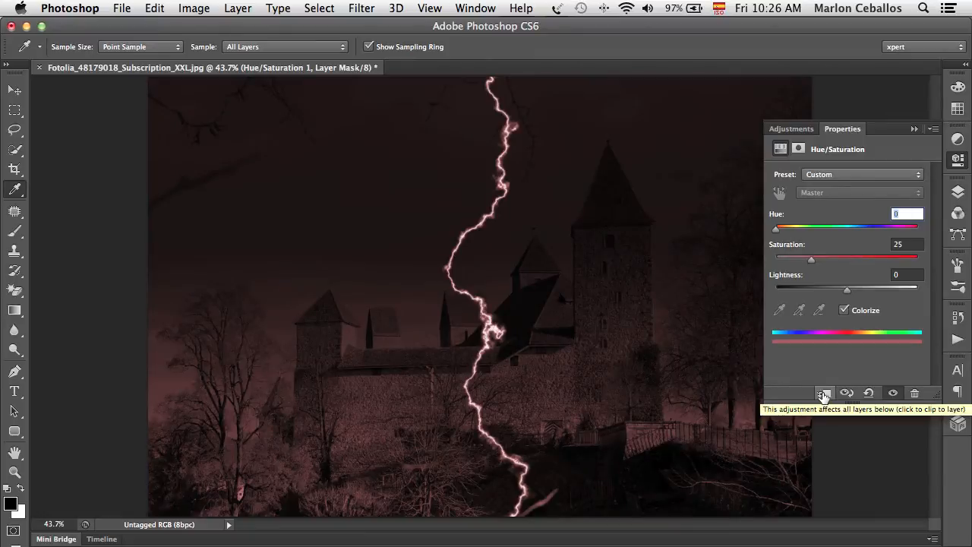
left_click(823, 393)
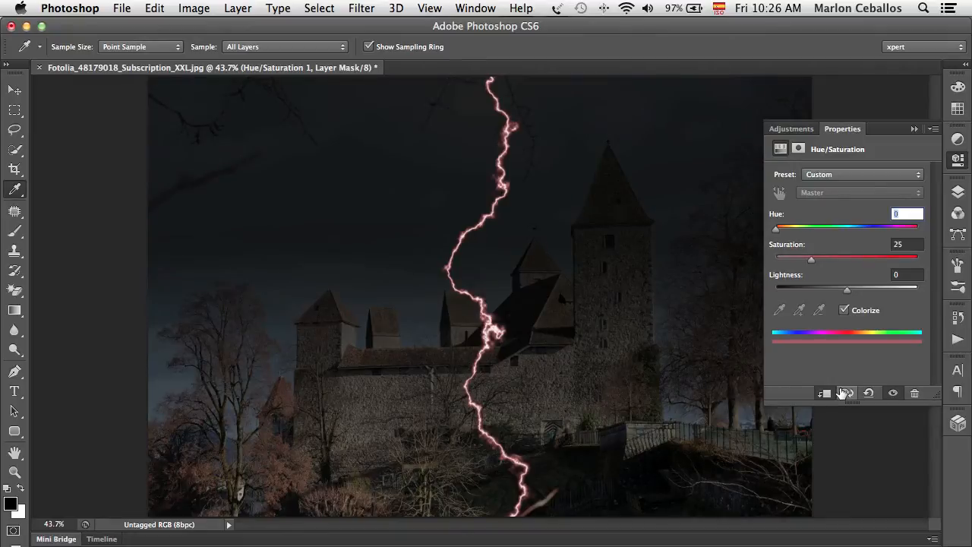
Step: Toggle the Hue/Saturation layer's visibility off and on, and release and restore its clipping to the rayo layer
left_click(958, 192)
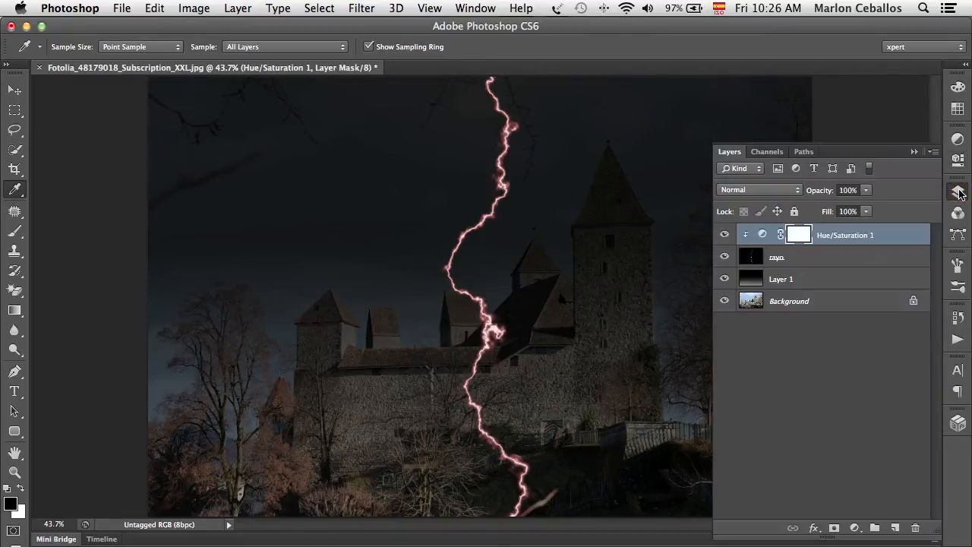
left_click(724, 234)
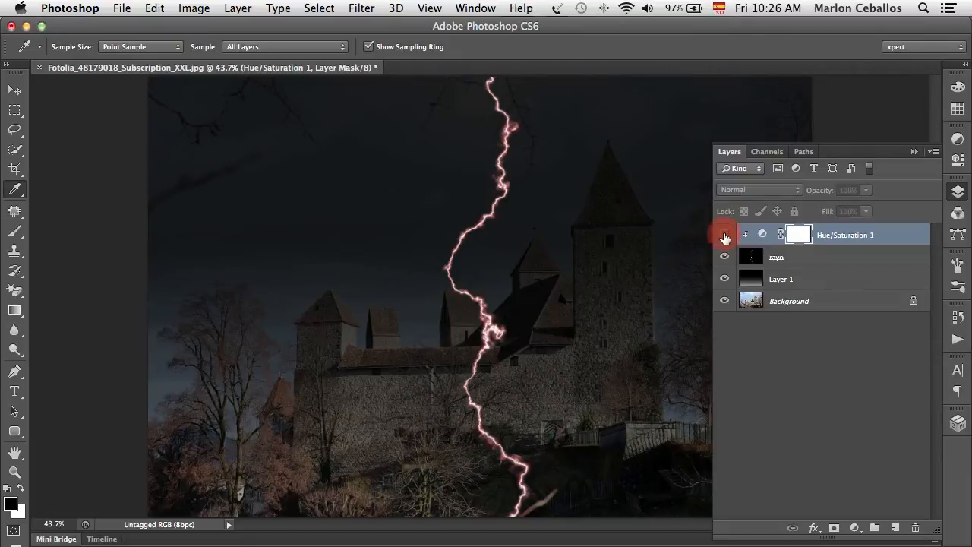
left_click(723, 235)
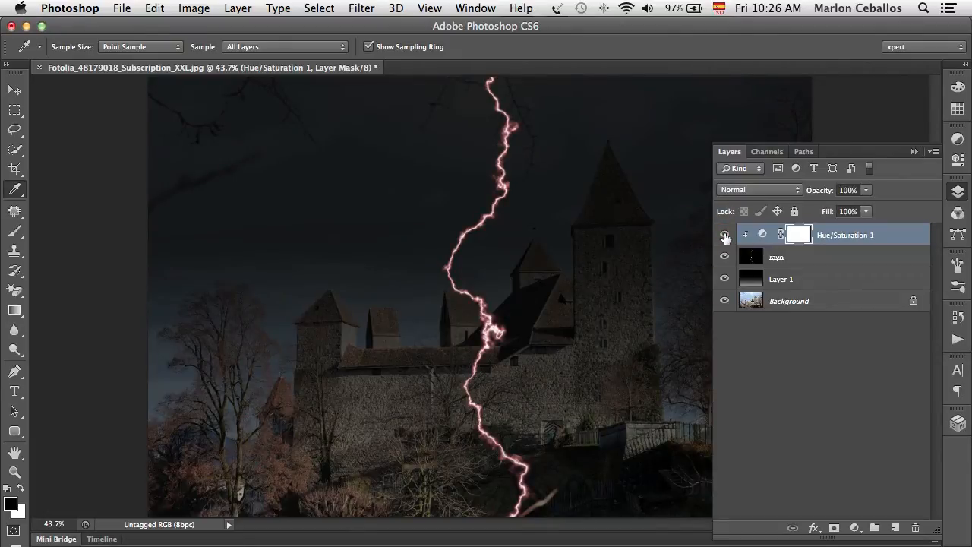
left_click(835, 243, "alt")
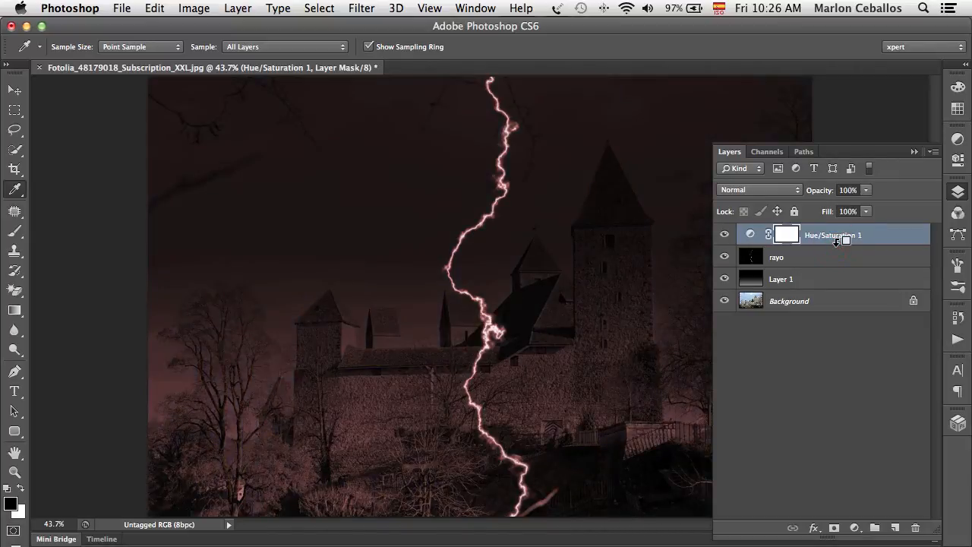
left_click(835, 240, "alt")
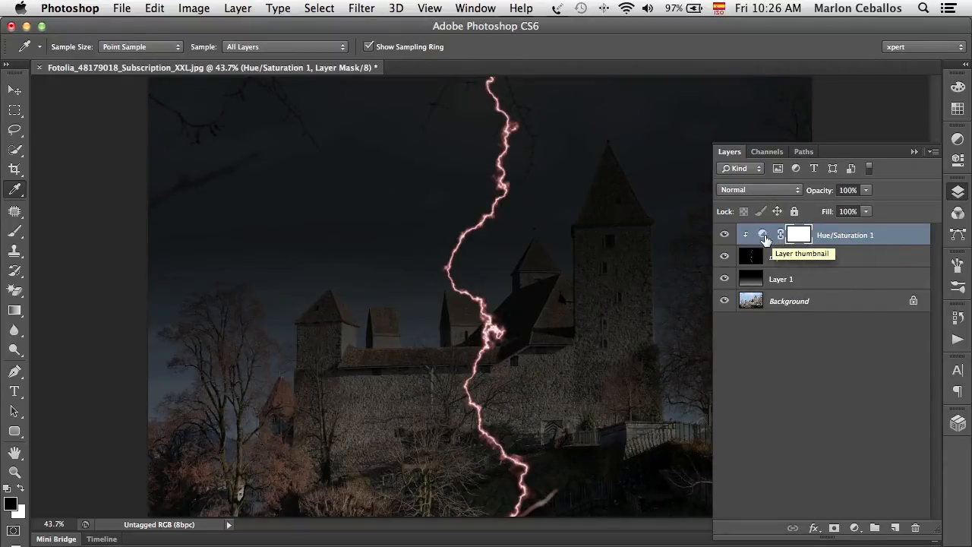
Step: Set the clipped Hue/Saturation adjustment's hue to 218 and raise its saturation slightly to tint the lightning blue
left_click(756, 241)
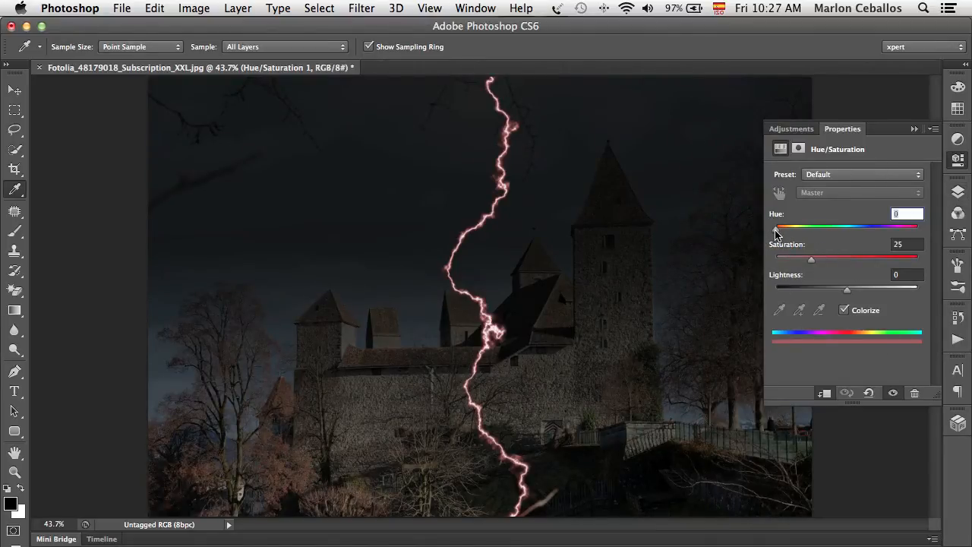
left_click_drag(775, 229, 867, 233)
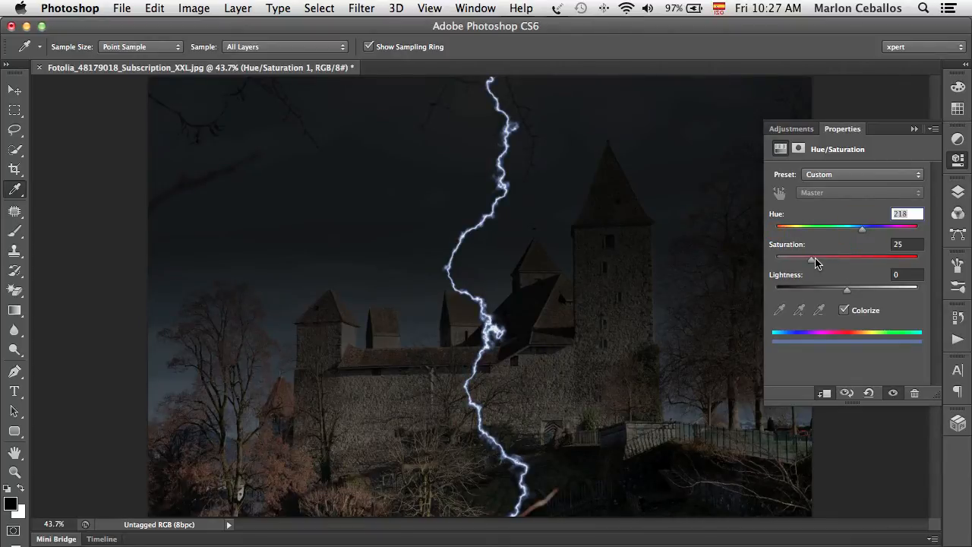
mouse_move(812, 263)
left_mouse_down()
mouse_move(909, 264)
mouse_move(821, 264)
left_mouse_up()
Step: Try to duplicate the rayo layer and return to the single rayo layer with its clipped Hue/Saturation adjustment
left_click(958, 193)
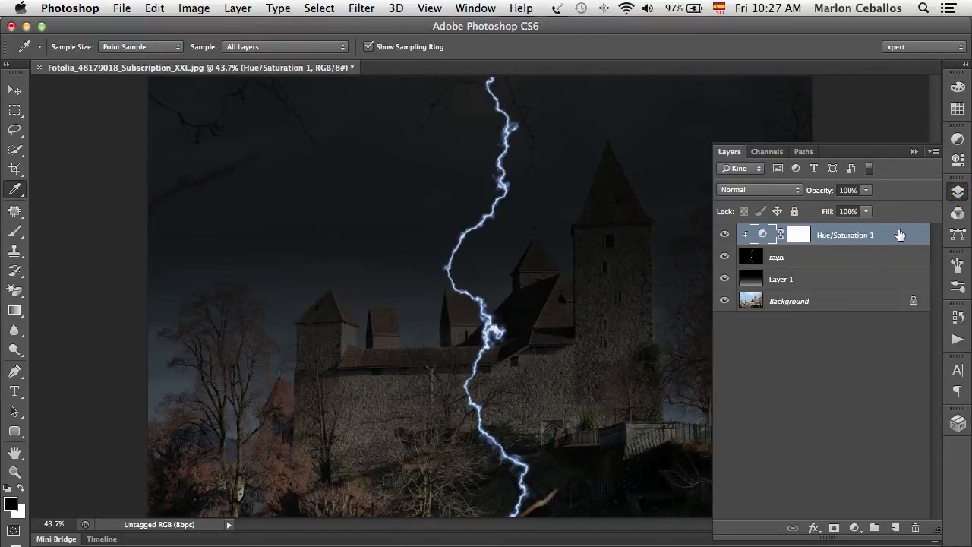
left_click(811, 258)
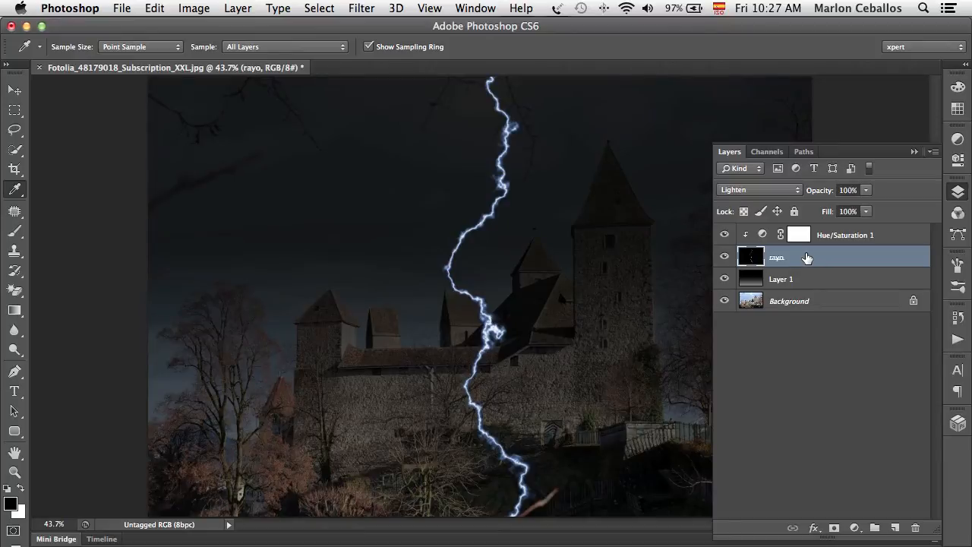
left_click_drag(806, 258, 896, 528)
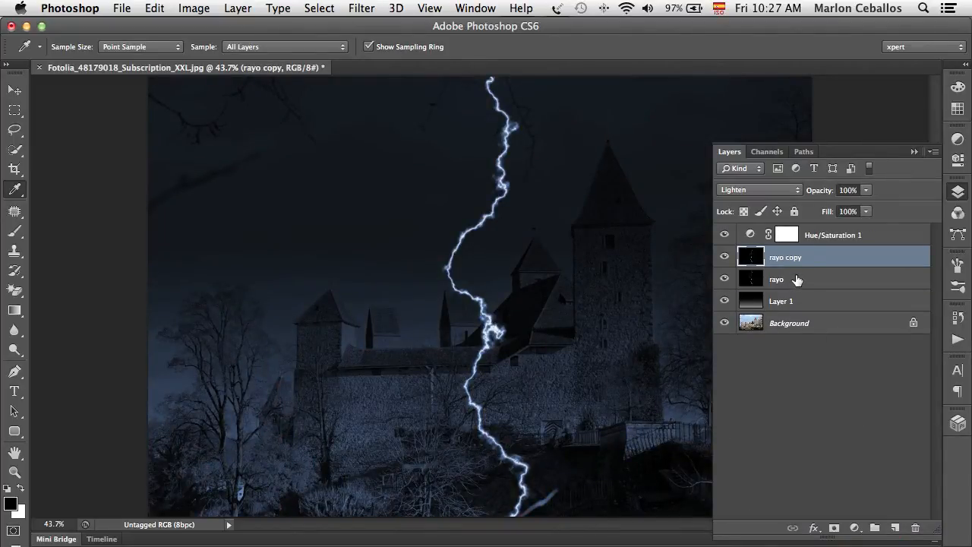
key("super+e")
key("super+alt+g")
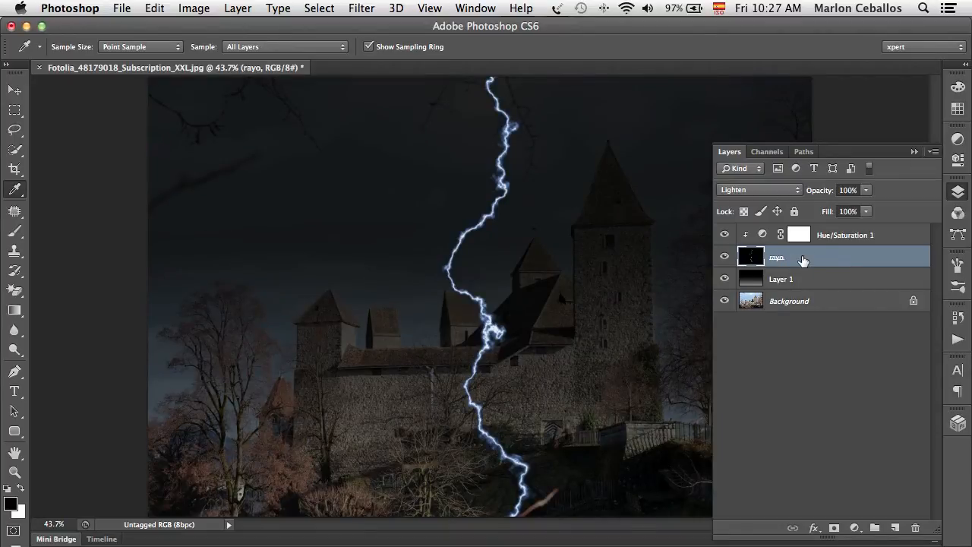
Step: Duplicate the rayo layer beneath the clipped adjustment and move the copied bolt left of the original and slightly down
key("super+j")
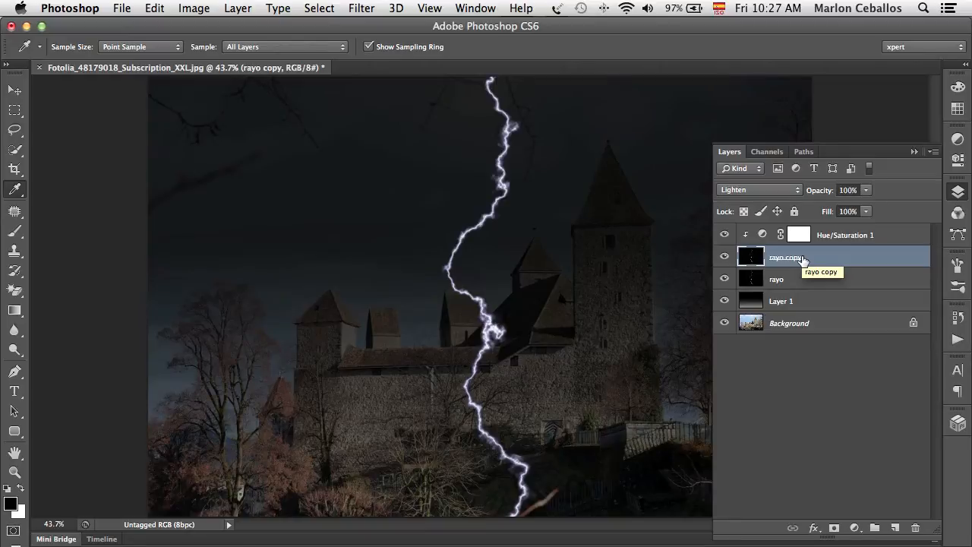
left_click(14, 89)
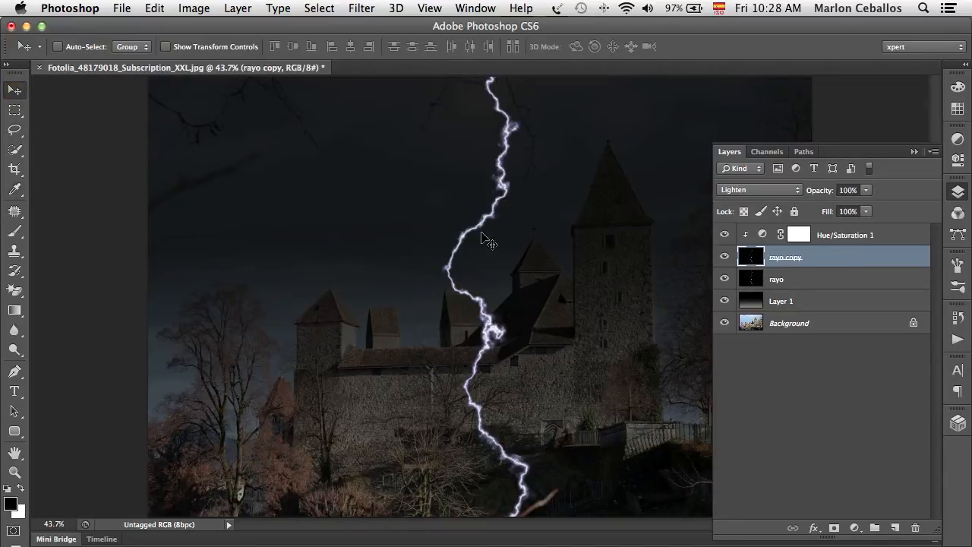
left_click_drag(522, 244, 418, 243)
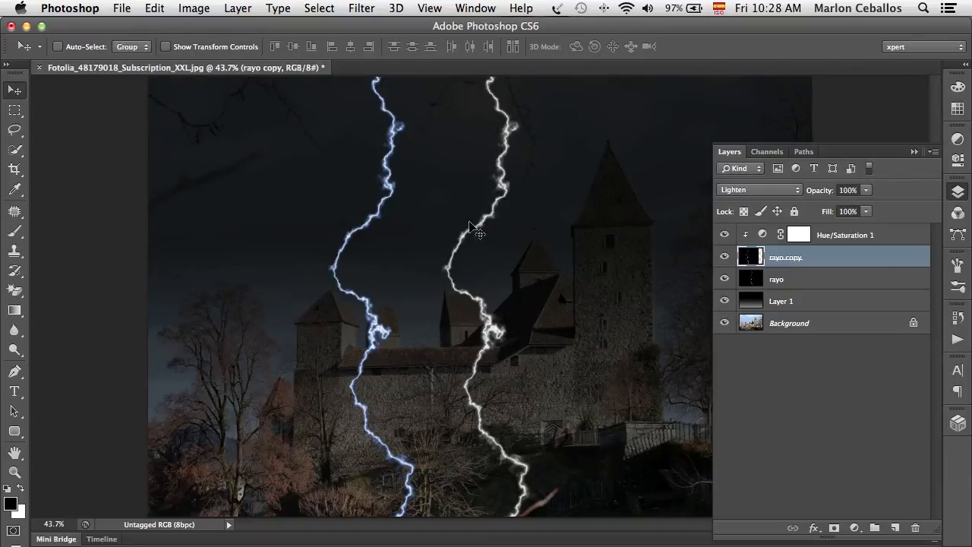
mouse_move(423, 208)
left_mouse_down()
mouse_move(406, 248)
mouse_move(395, 244)
left_mouse_up()
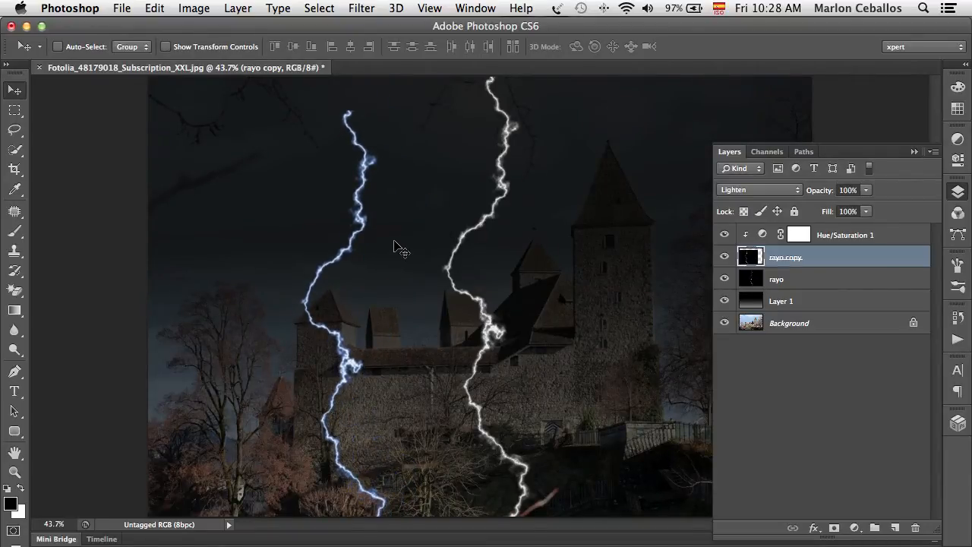
Step: Start a Free Transform on the rayo copy layer and rotate the copied bolt clockwise by about 36.39°
key("super+minus")
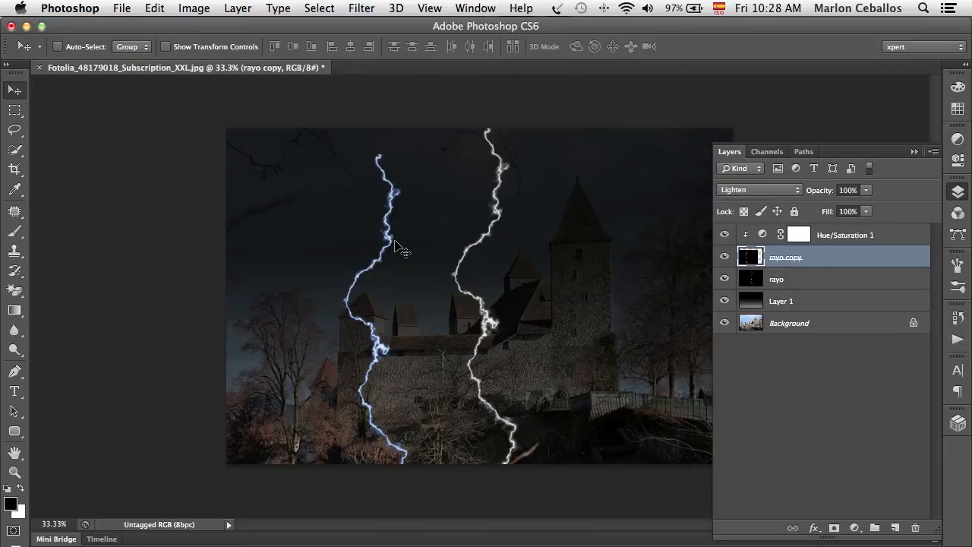
key("super+t")
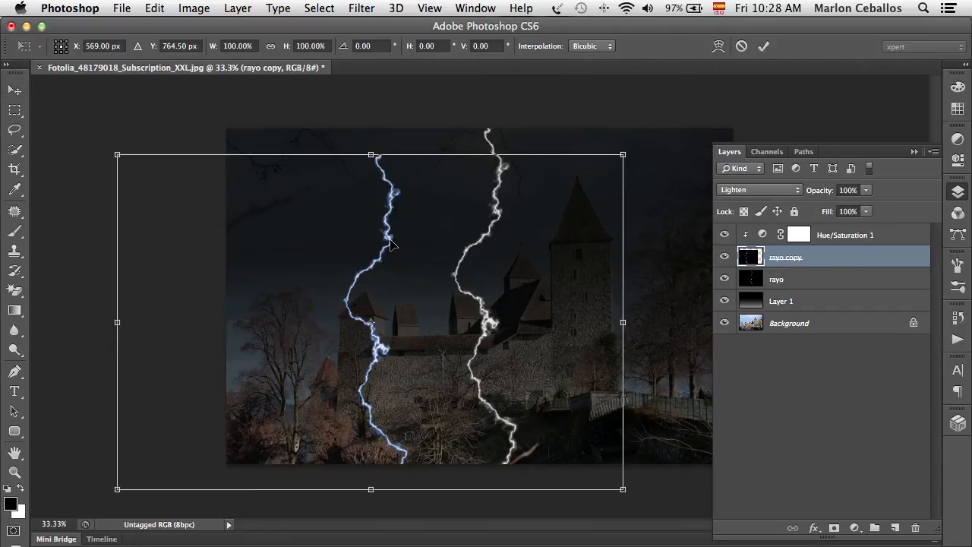
key("Escape")
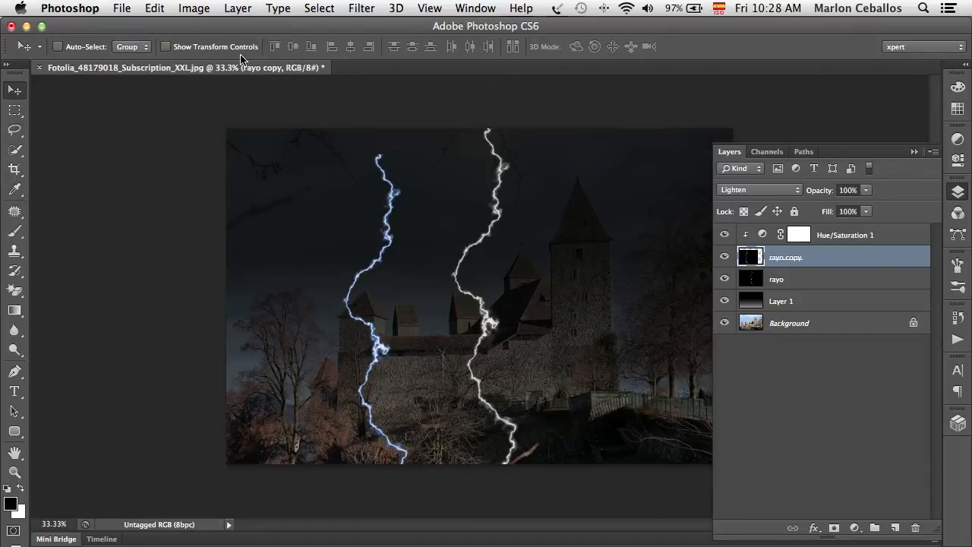
left_click(156, 7)
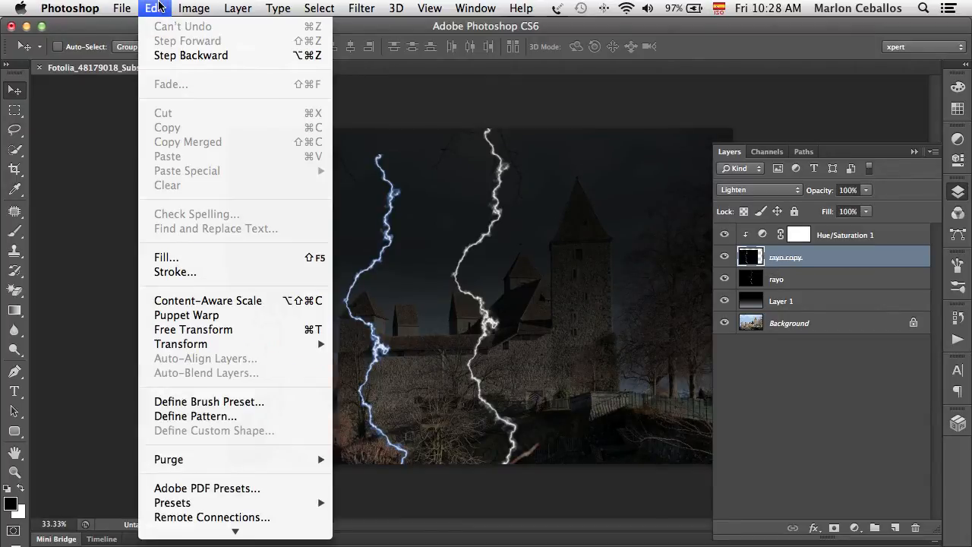
left_click(226, 331)
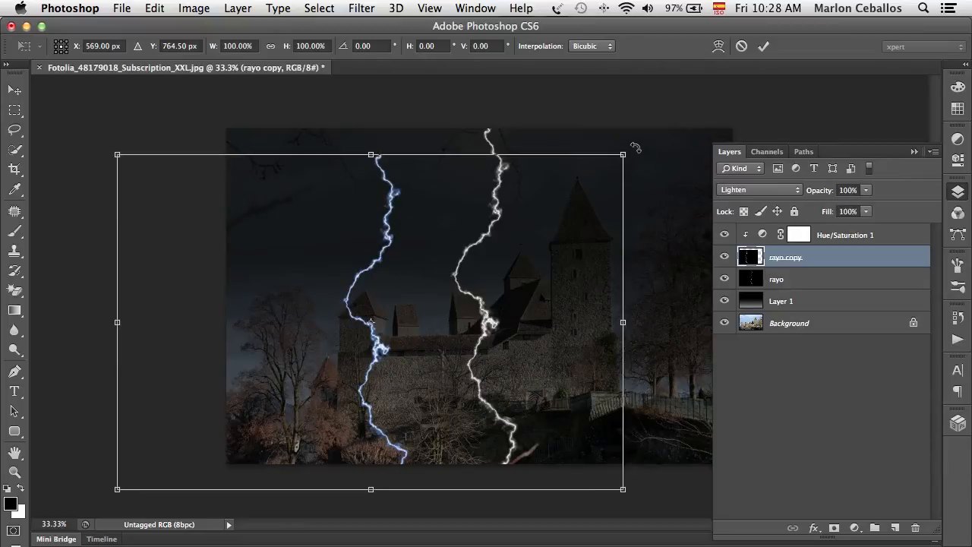
mouse_move(635, 147)
left_mouse_down()
mouse_move(669, 292)
mouse_move(668, 336)
left_mouse_up()
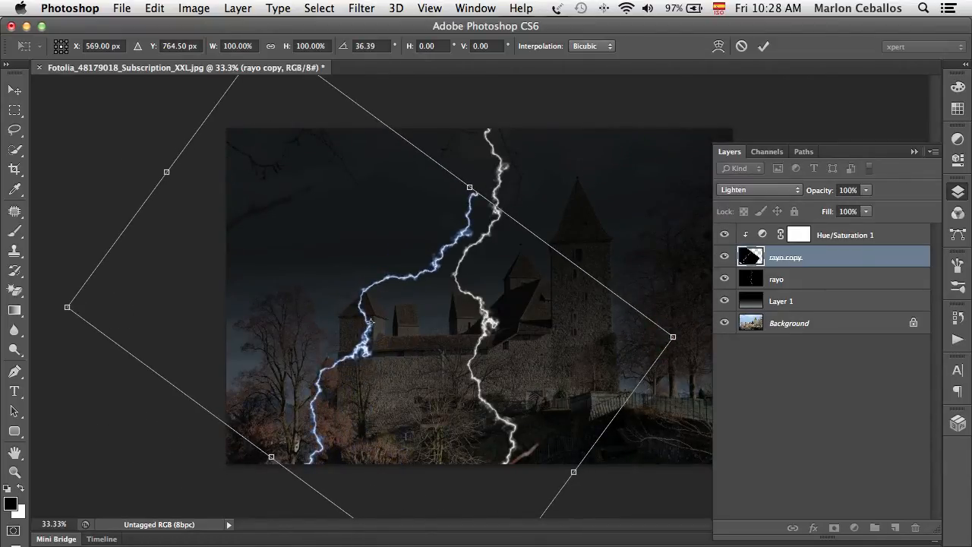
left_click(957, 191)
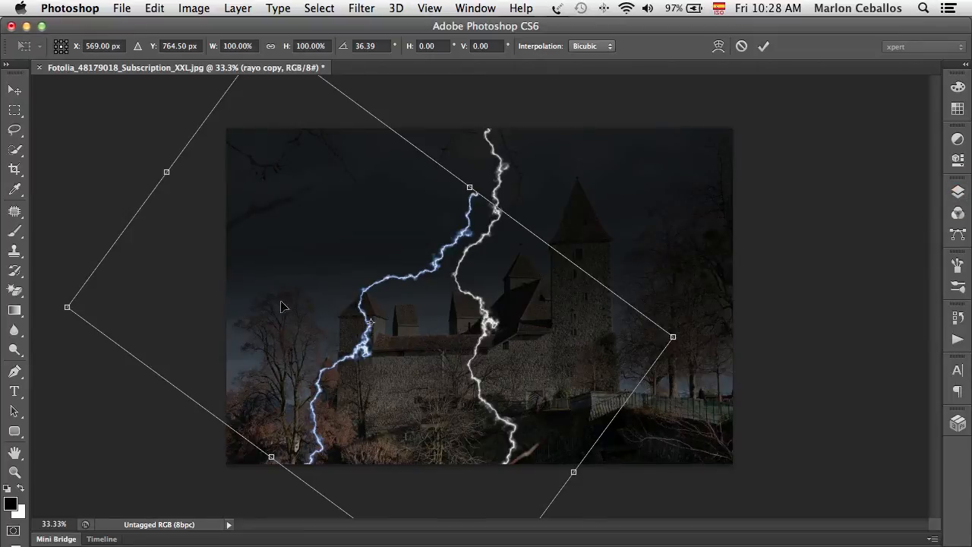
Step: Try to shrink the rotated bolt copy from its corner and undo the resizing
left_click_drag(67, 307, 637, 265)
key("super+z")
key("super+z")
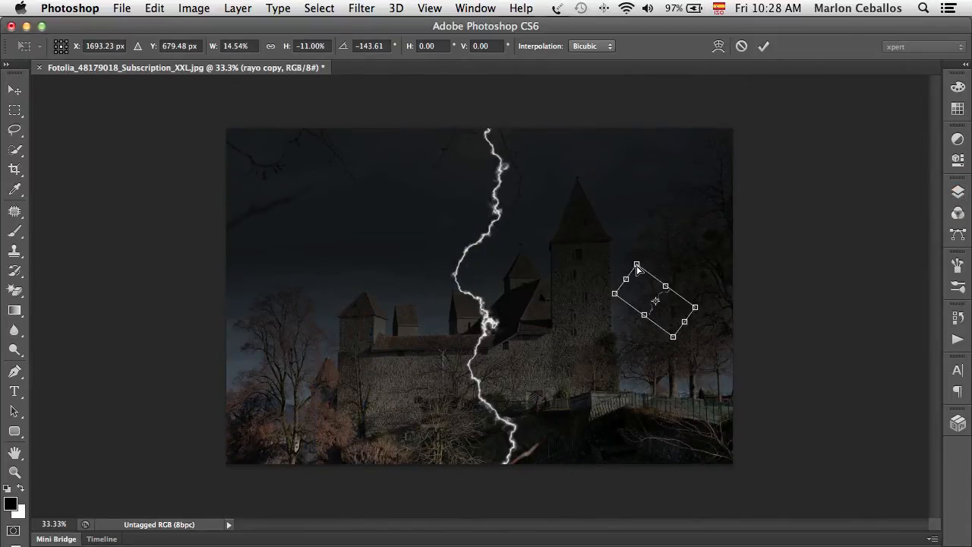
key("super+z")
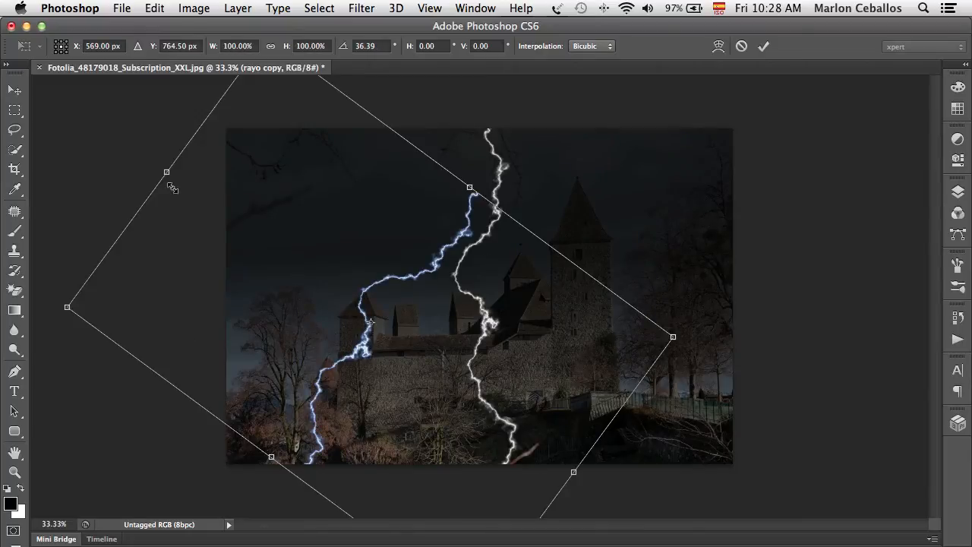
Step: Stretch the bolt copy to about 102.02% width, rotate it to about 38.96°, and distort its uppermost corner downward
left_click_drag(165, 171, 158, 165)
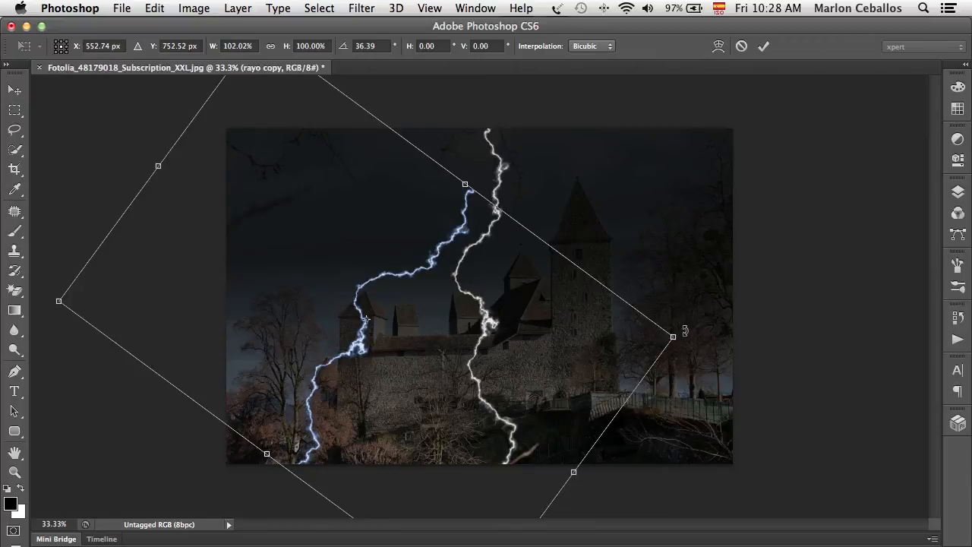
left_click_drag(684, 331, 686, 347)
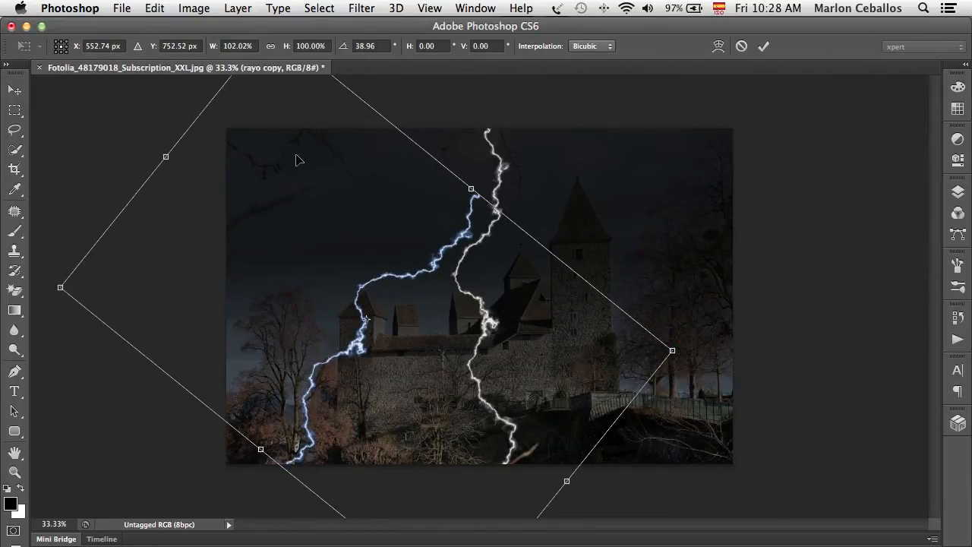
key("super+minus")
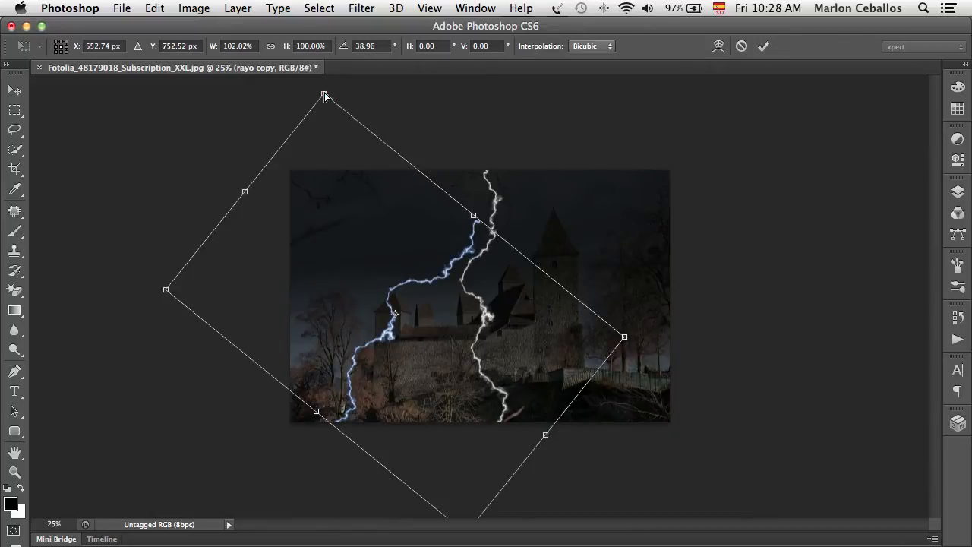
left_click_drag(325, 94, 324, 183)
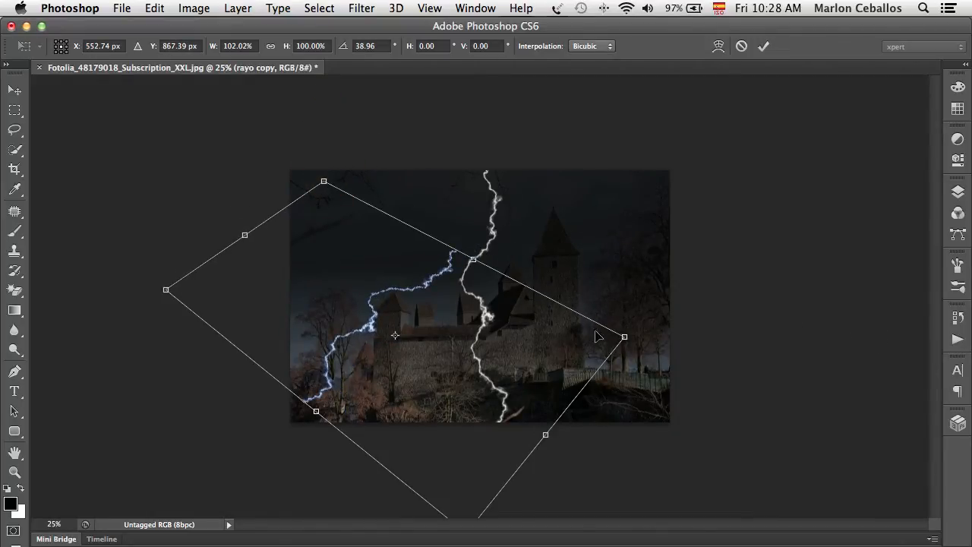
Step: Shift the bolt copy up, pull its lowest corner inward, apply the transform, and place its upper end against the main bolt as a branch
left_click_drag(433, 293, 437, 253)
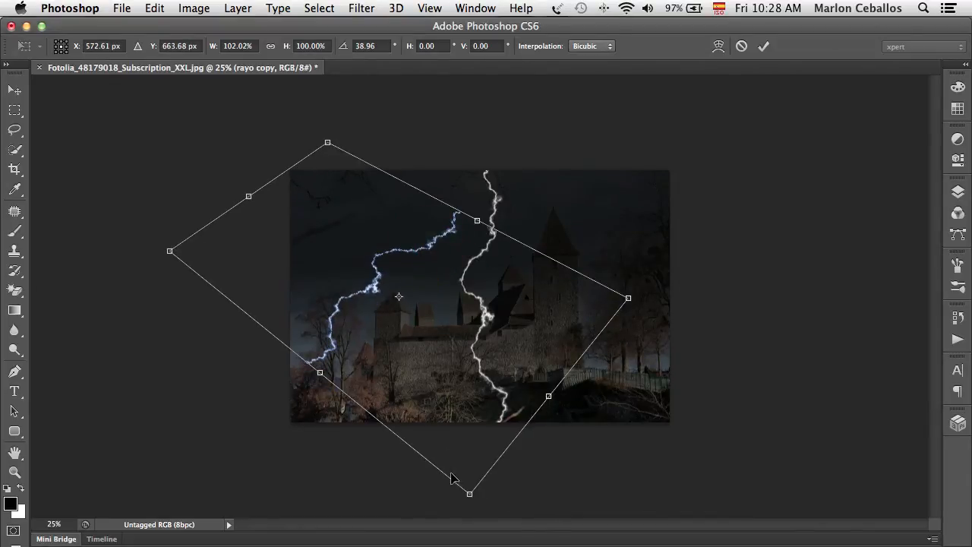
left_click_drag(470, 495, 462, 443)
key("Return")
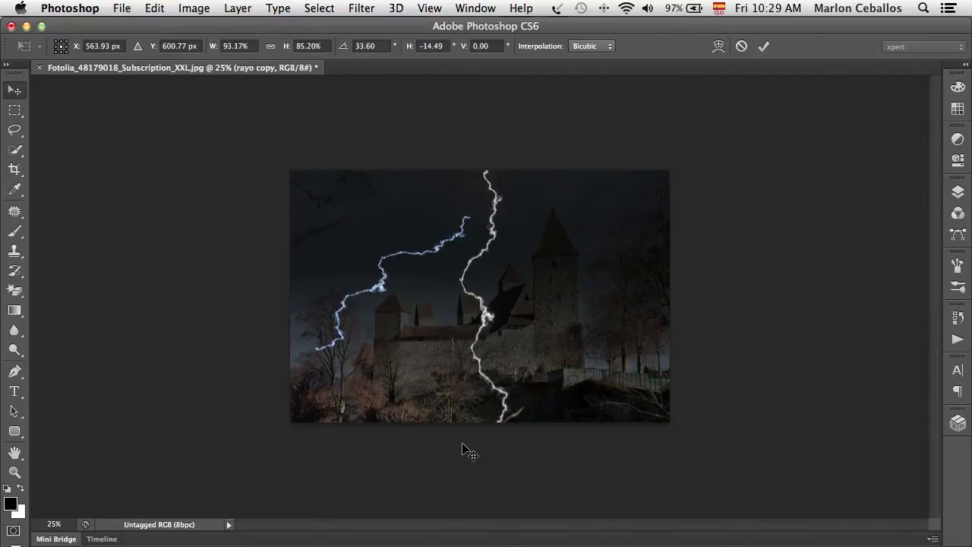
left_click_drag(421, 256, 416, 311)
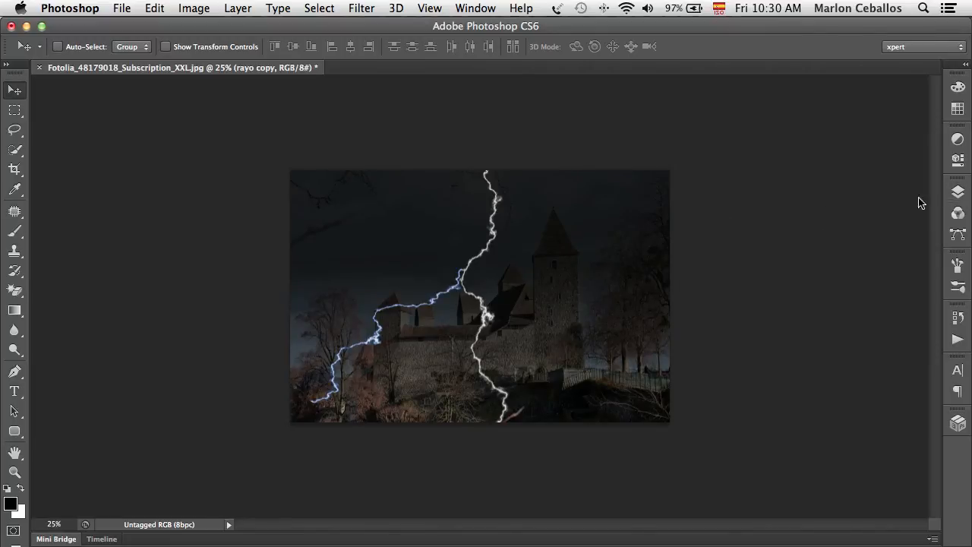
Step: Merge the rayo copy layer down into rayo and clip the Hue/Saturation 1 adjustment to the merged layer
left_click(961, 189)
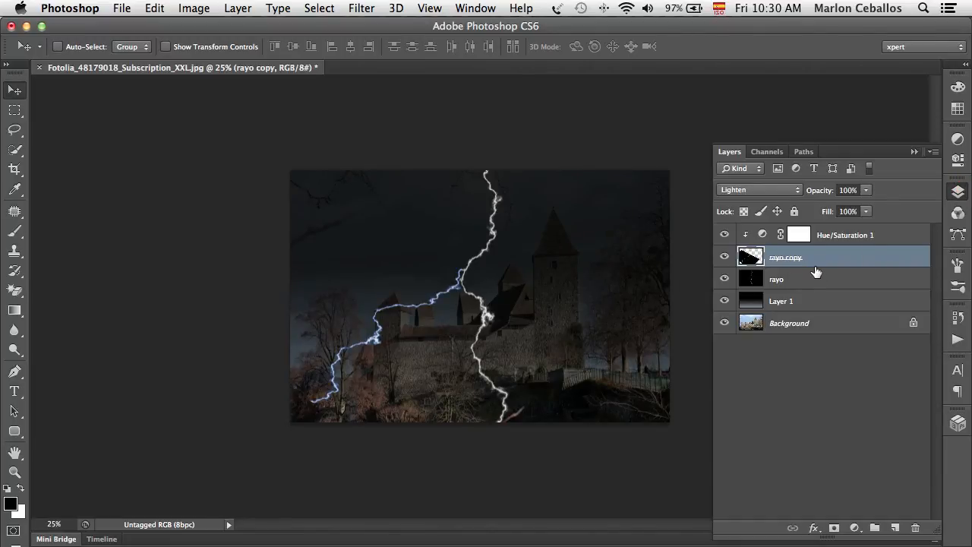
left_click_drag(803, 260, 841, 236)
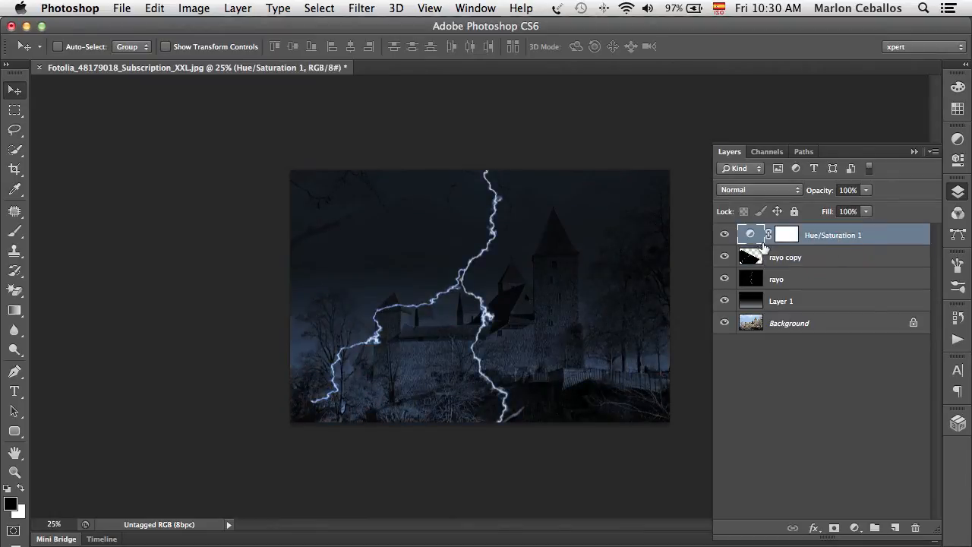
left_click(820, 260)
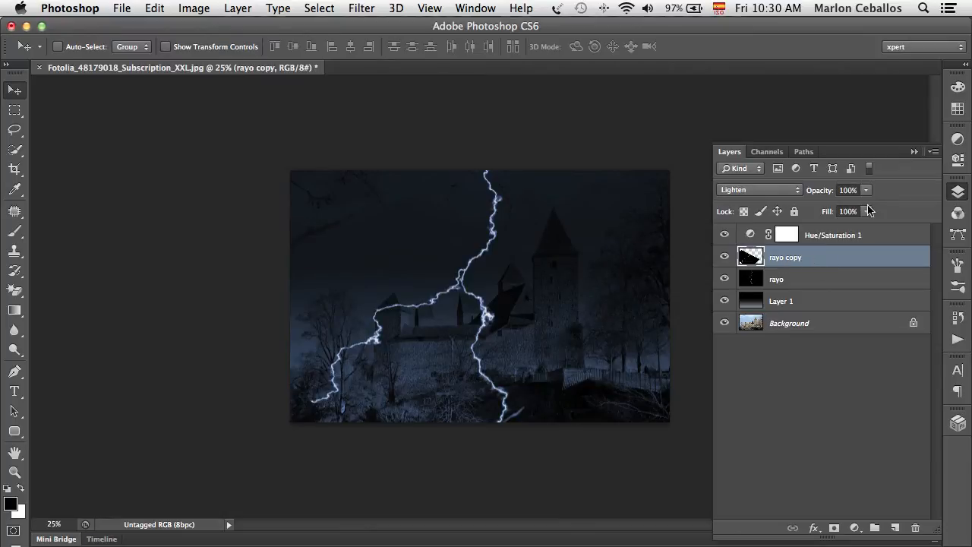
left_click(934, 155)
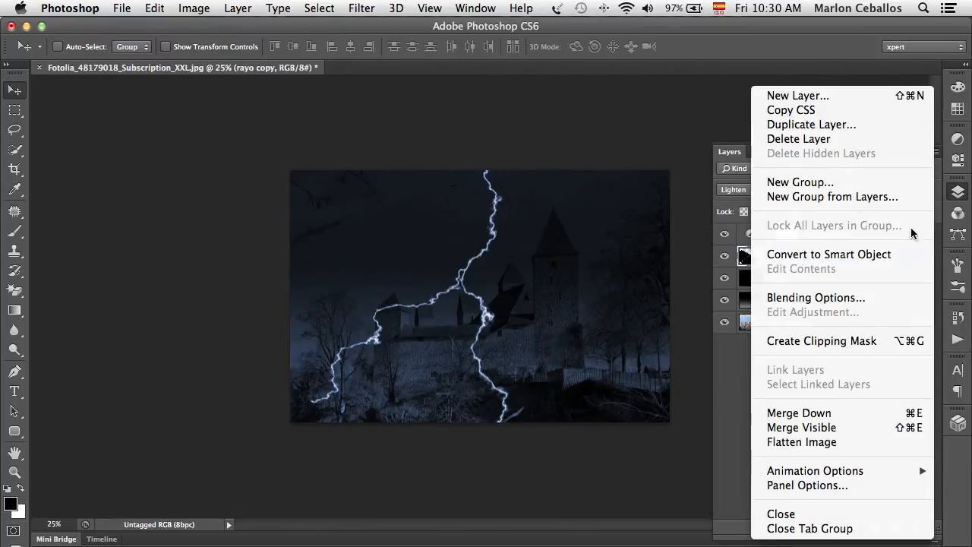
left_click(835, 416)
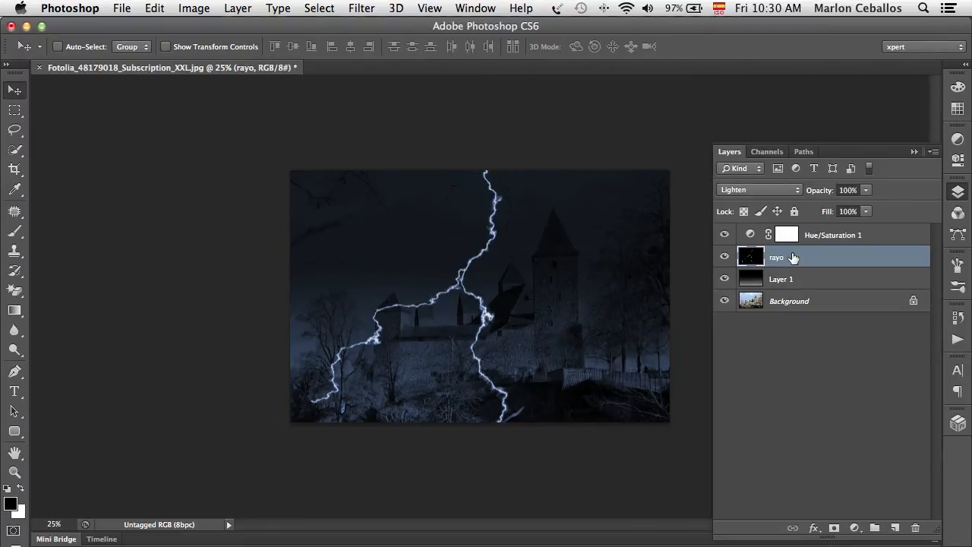
left_click_drag(793, 257, 849, 242)
left_click(850, 240, "alt")
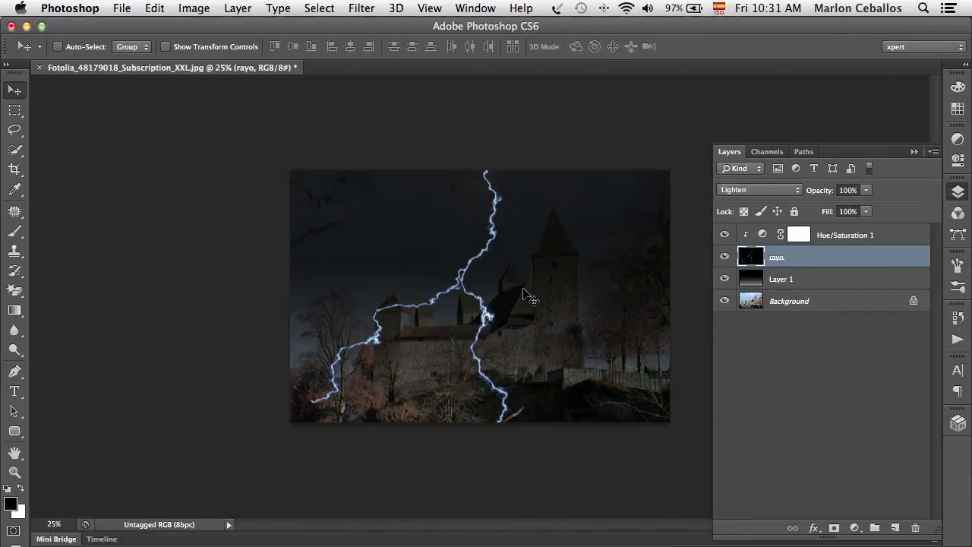
Step: Show only the Background layer, try a Quick Selection stroke on the tall tower, and undo the stroke
scroll(536, 294, "up", 3)
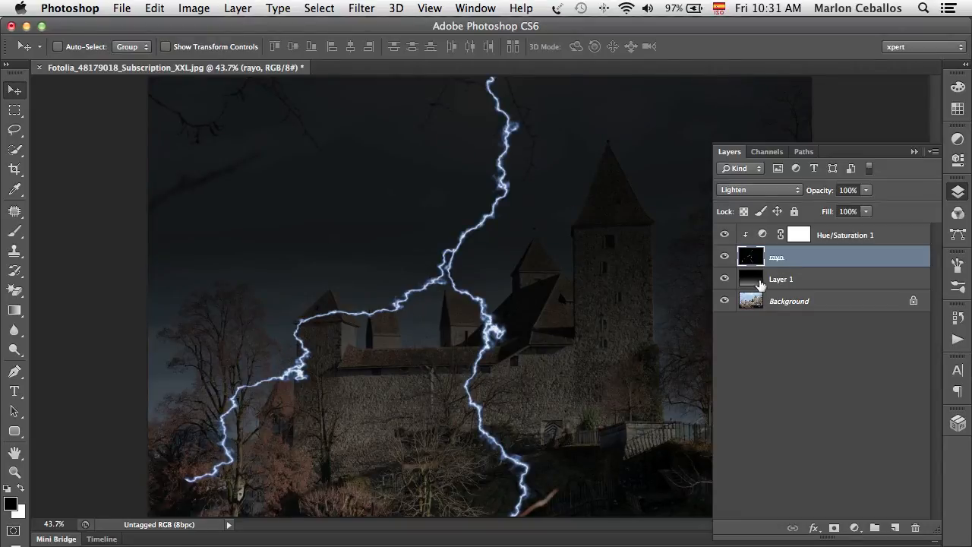
left_click(725, 302, "alt")
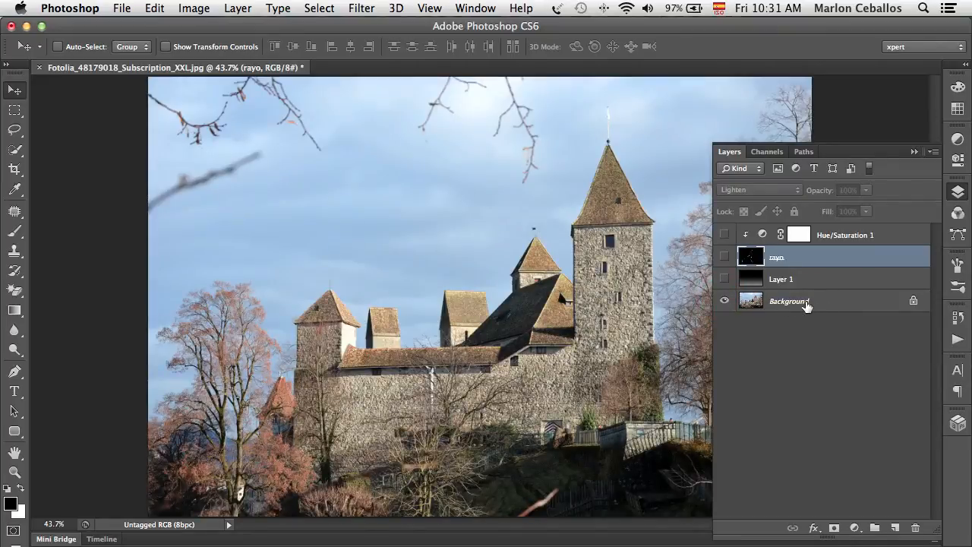
left_click(16, 150)
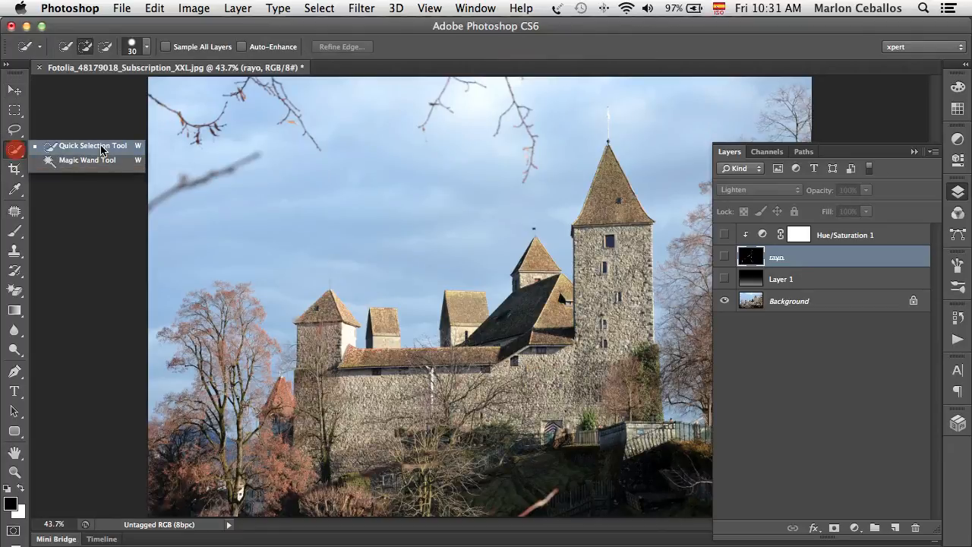
left_click(101, 146)
mouse_move(605, 177)
left_mouse_down()
mouse_move(618, 264)
mouse_move(606, 328)
mouse_move(592, 271)
left_mouse_up()
key("super+z")
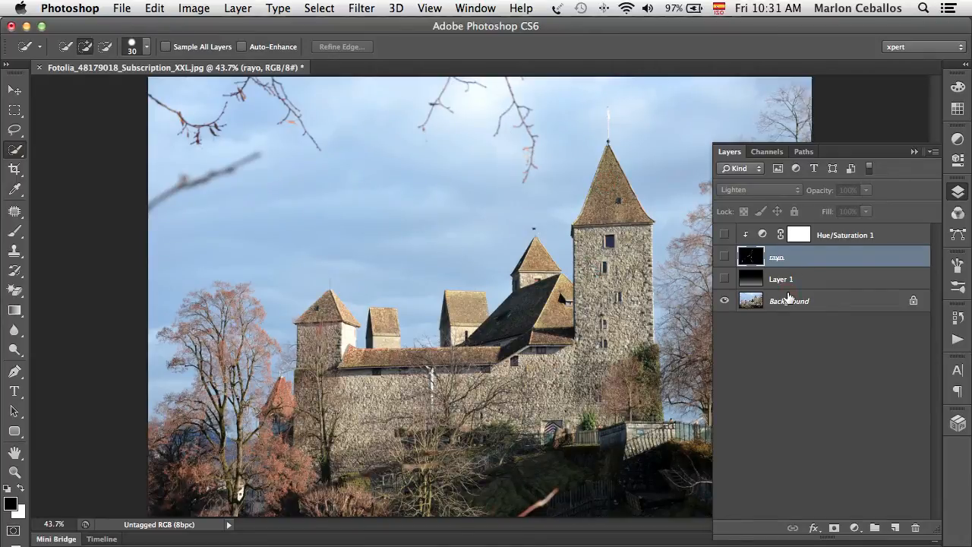
Step: Select the whole castle on the Background layer with the Quick Selection tool, enlarging its brush to 182 for the walls
left_click(778, 300)
mouse_move(609, 186)
left_mouse_down()
mouse_move(613, 361)
mouse_move(632, 241)
mouse_move(636, 297)
mouse_move(588, 312)
mouse_move(546, 292)
mouse_move(538, 251)
mouse_move(538, 283)
mouse_move(478, 325)
left_mouse_up()
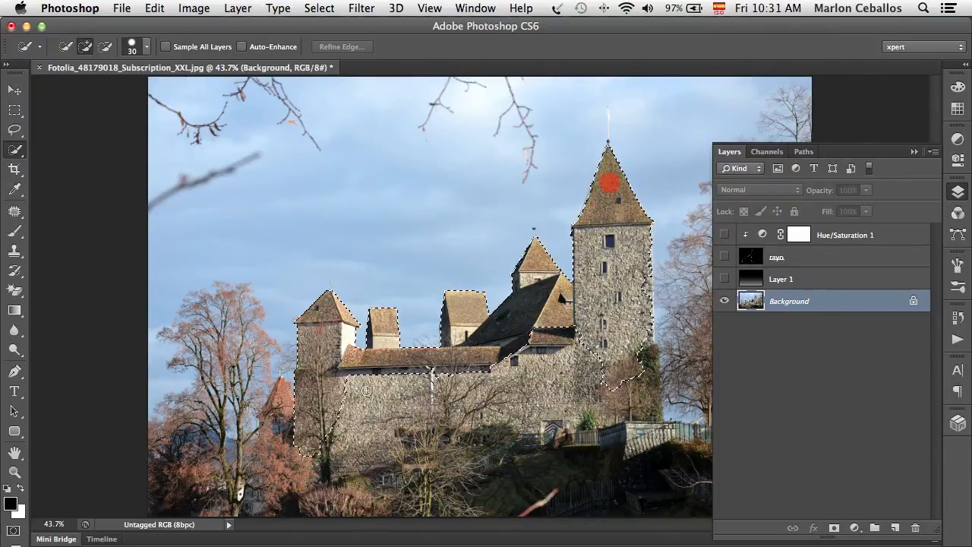
left_click(373, 391)
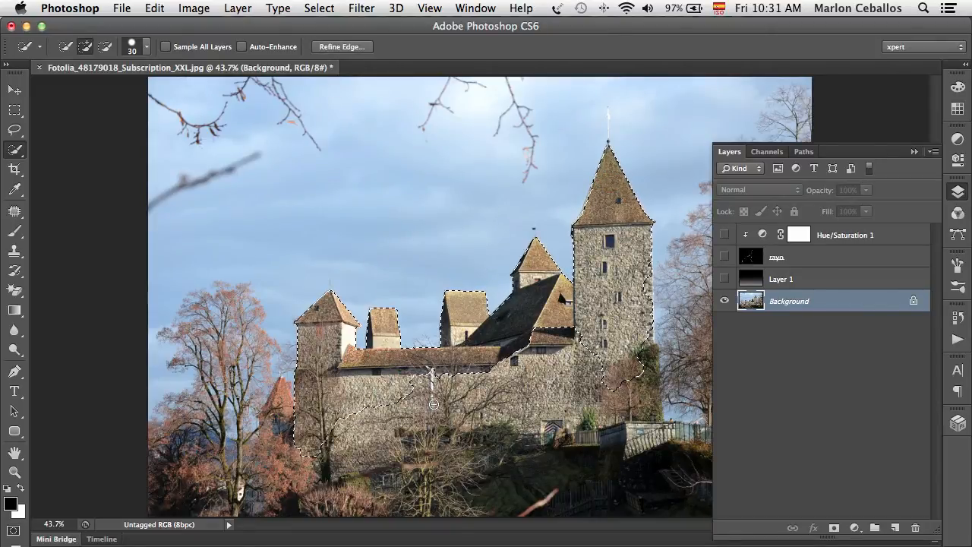
left_click_drag(434, 404, 484, 403, "ctrl+alt")
mouse_move(406, 397)
left_mouse_down()
mouse_move(430, 408)
mouse_move(360, 428)
mouse_move(519, 397)
mouse_move(552, 349)
mouse_move(598, 372)
mouse_move(618, 363)
mouse_move(612, 405)
mouse_move(469, 432)
mouse_move(384, 414)
left_mouse_up()
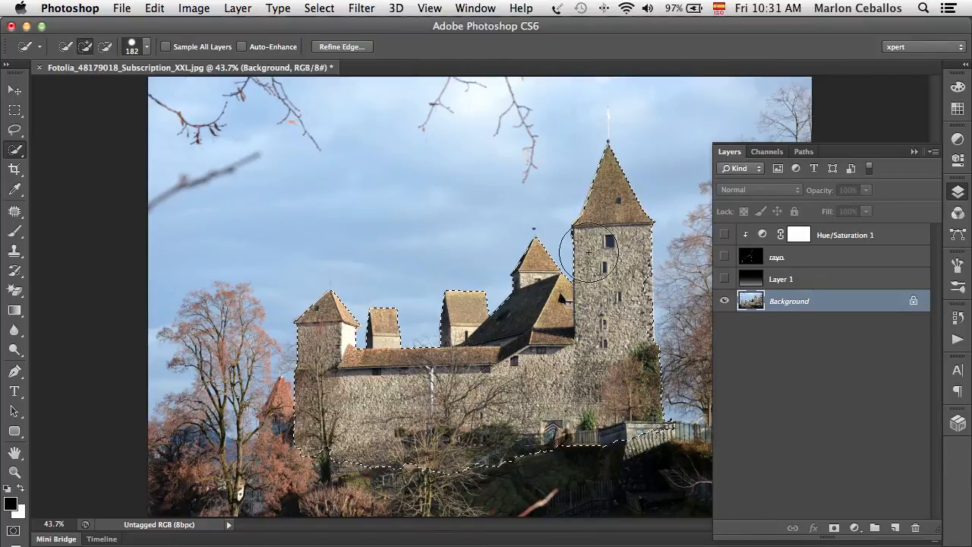
Step: Show all layers again and add an inverted mask from the castle selection to the rayo layer, hiding the bolt over the castle
left_click(15, 90)
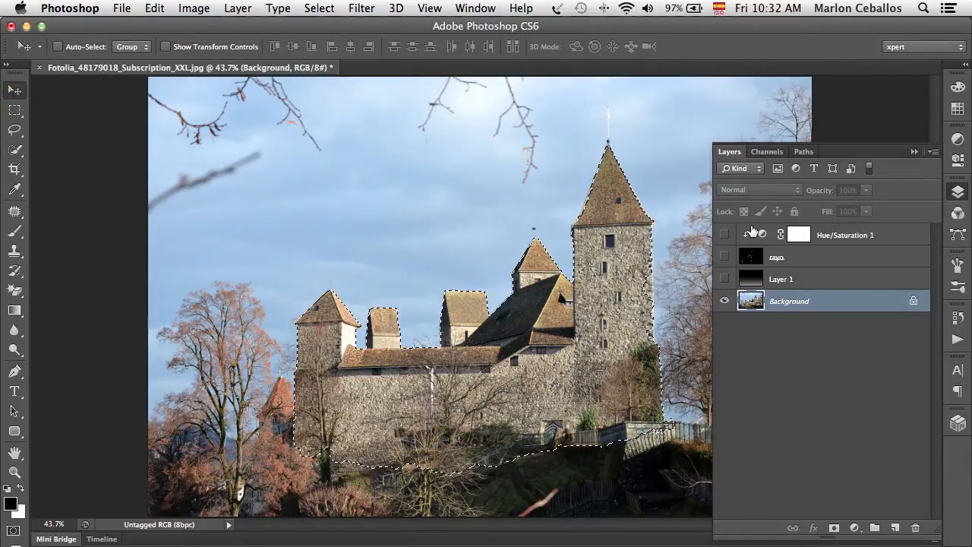
left_click(723, 302, "alt")
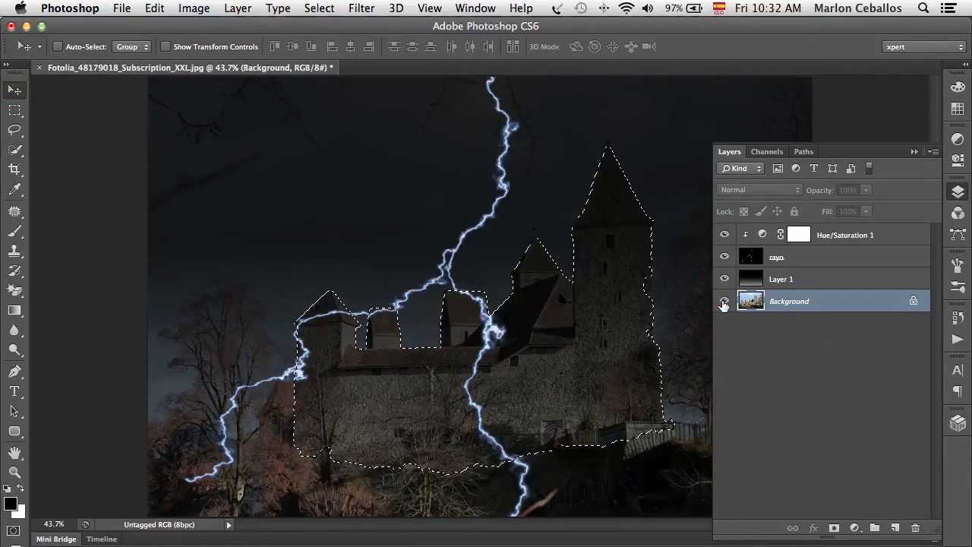
left_click(792, 261)
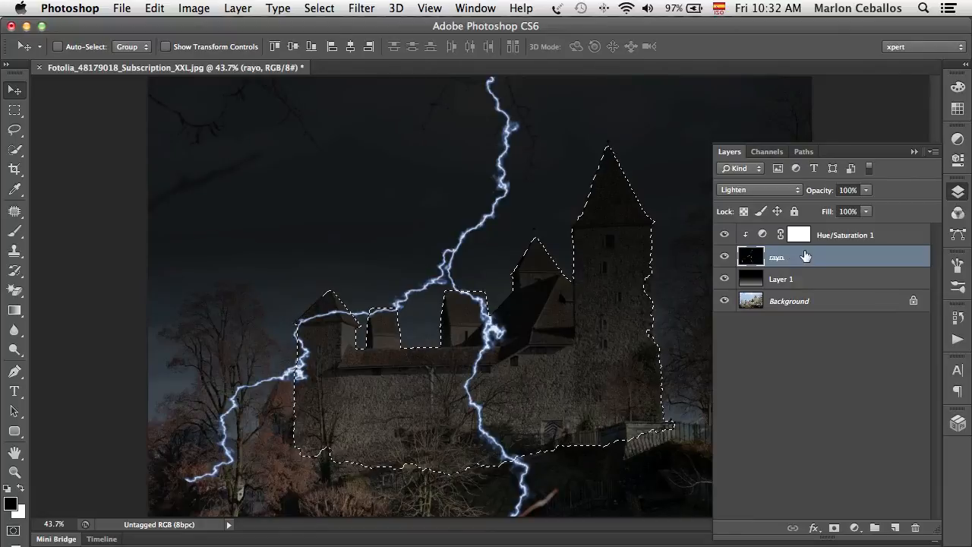
left_click(834, 527)
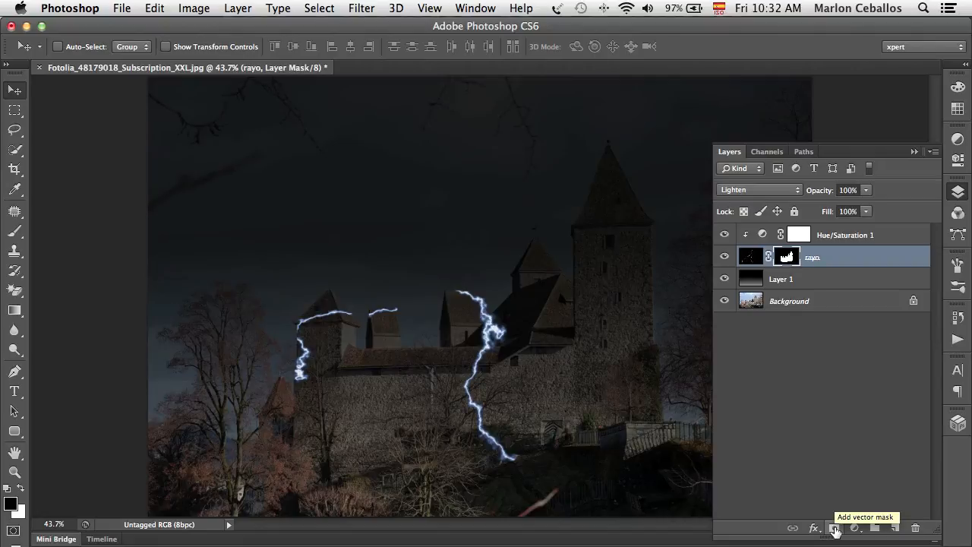
key("super+z")
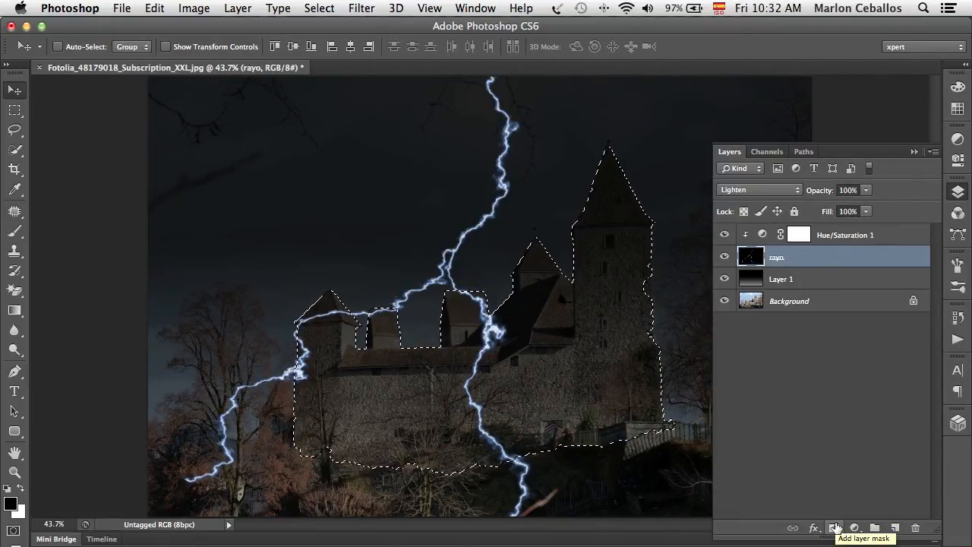
left_click(836, 528)
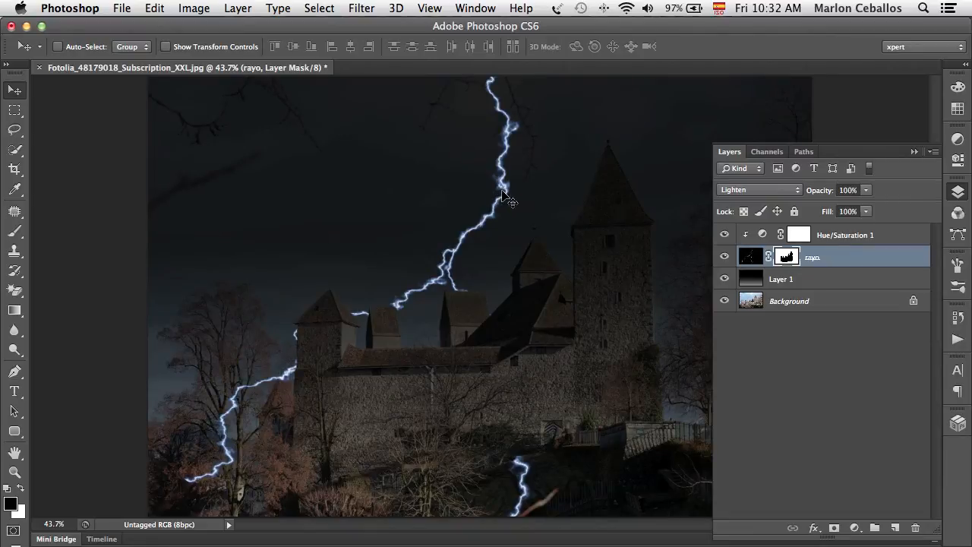
Step: Unlink the rayo layer's mask, move only the bolt up and right to the tall tower's spire, and relink the mask
mouse_move(502, 192)
left_mouse_down()
mouse_move(580, 168)
mouse_move(612, 142)
mouse_move(395, 119)
mouse_move(497, 147)
mouse_move(575, 117)
left_mouse_up()
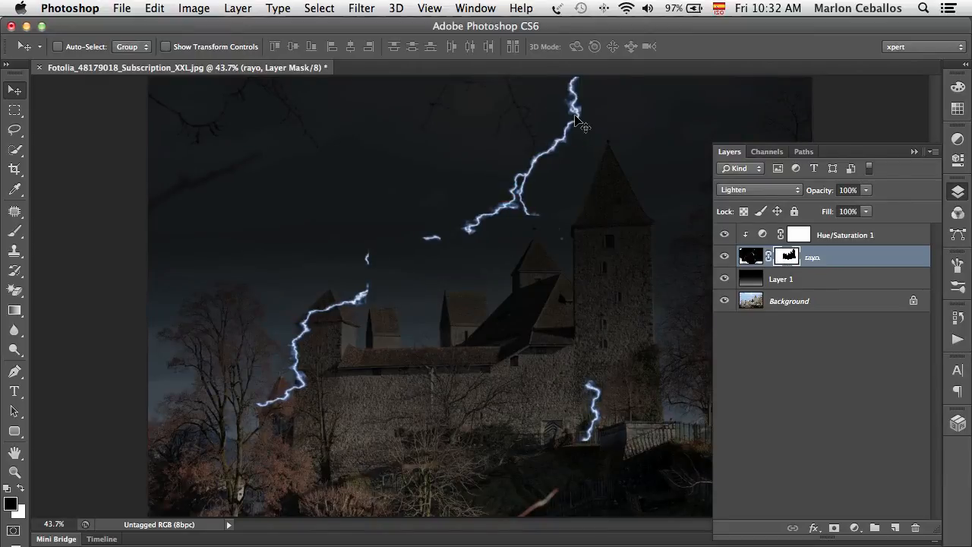
key("super+z")
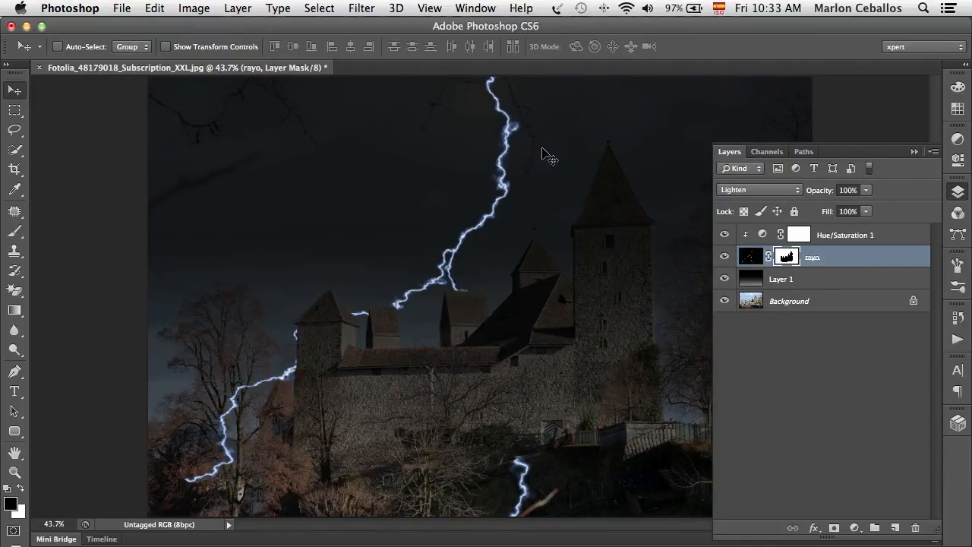
left_click(768, 257)
left_click(748, 259)
mouse_move(453, 272)
left_mouse_down()
mouse_move(550, 247)
mouse_move(515, 245)
mouse_move(548, 257)
mouse_move(544, 224)
left_mouse_up()
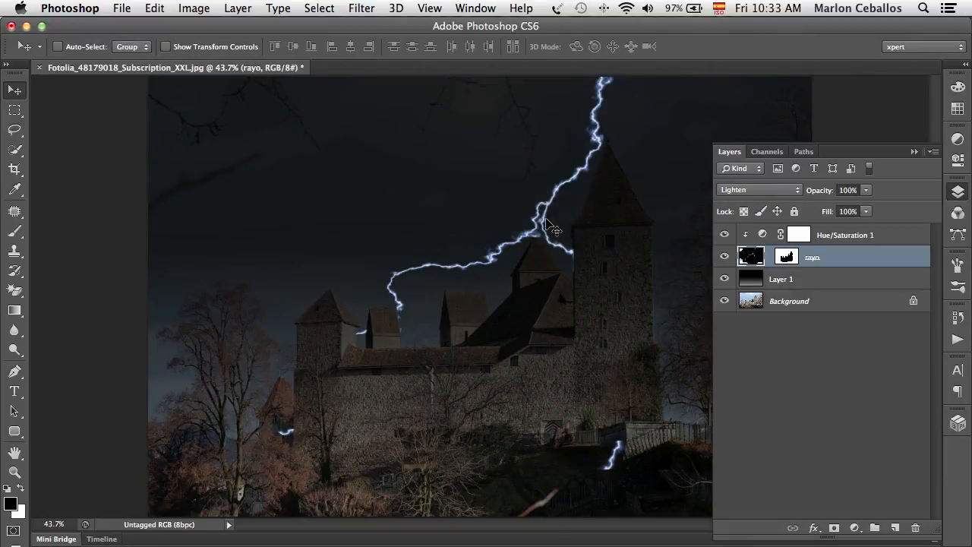
left_click(769, 257)
Step: Paint black on the rayo layer mask with a 105 brush over the stray bolt fragments beside the red-roofed turret and the fence
left_click(785, 257)
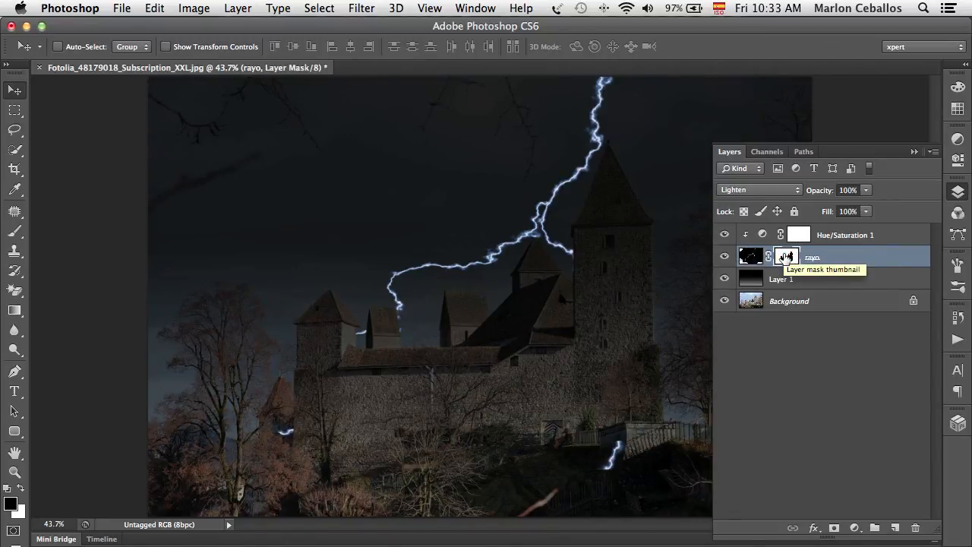
key("x")
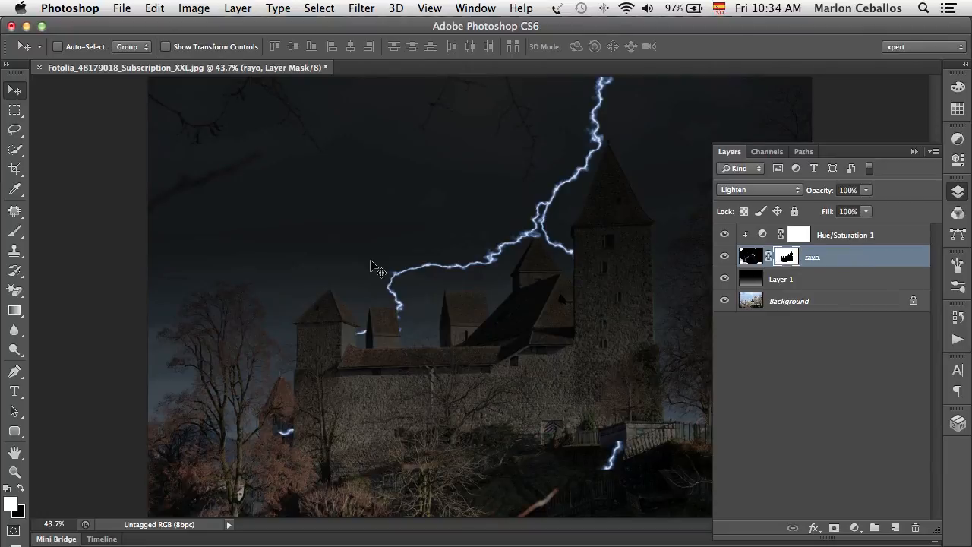
key("x")
key("b")
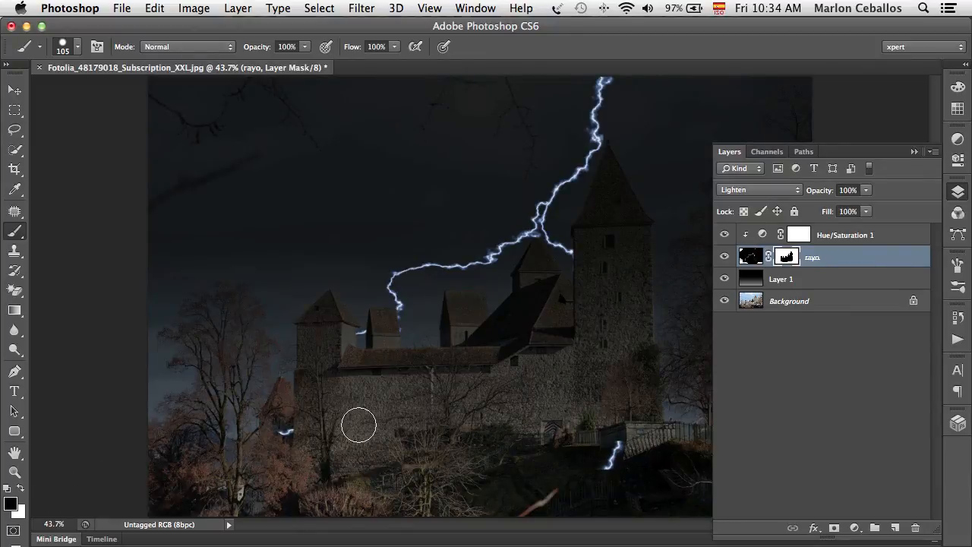
left_click(289, 434)
left_click_drag(621, 439, 624, 448)
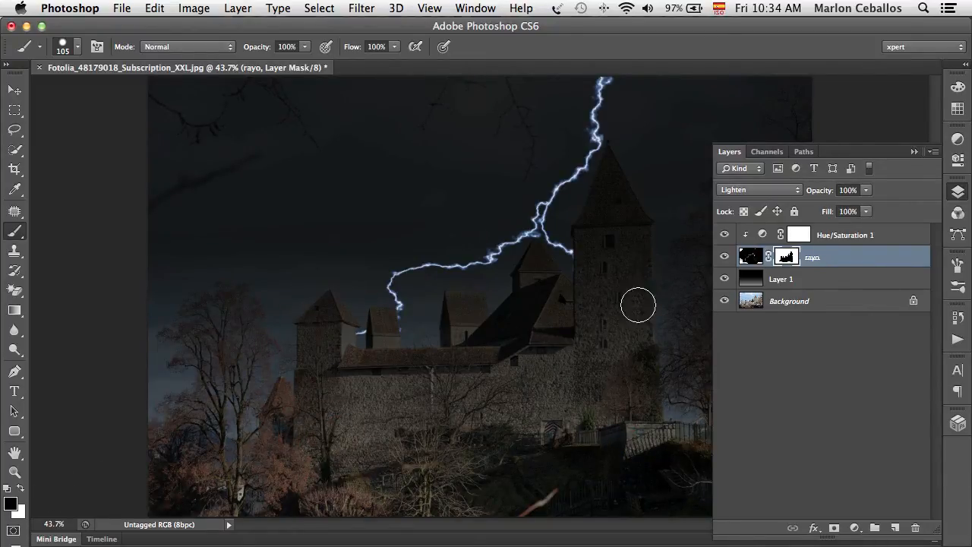
left_click(958, 192)
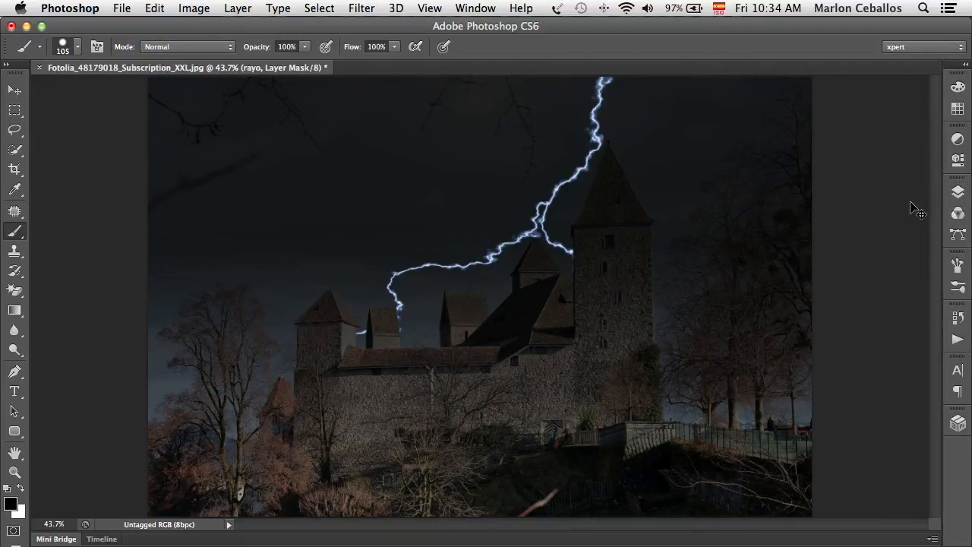
key("super+minus")
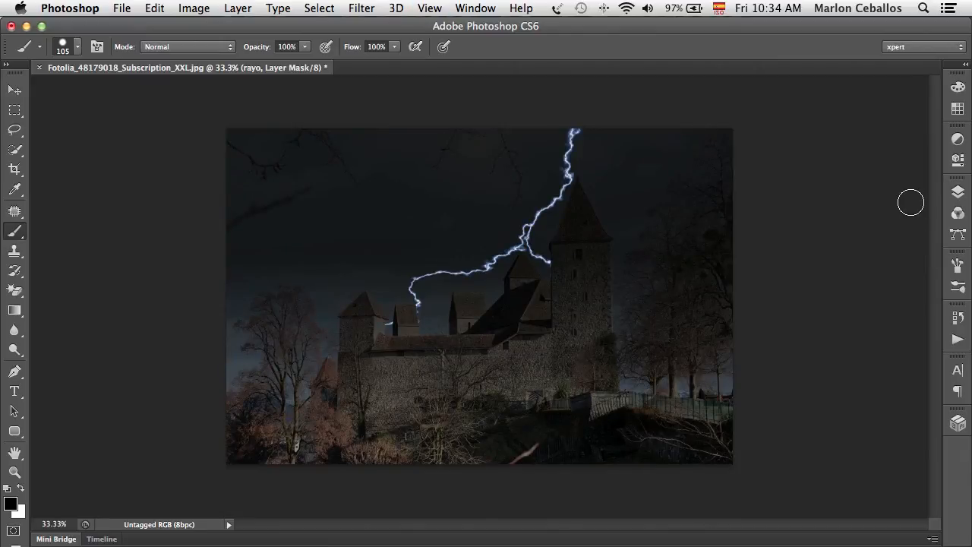
key("i")
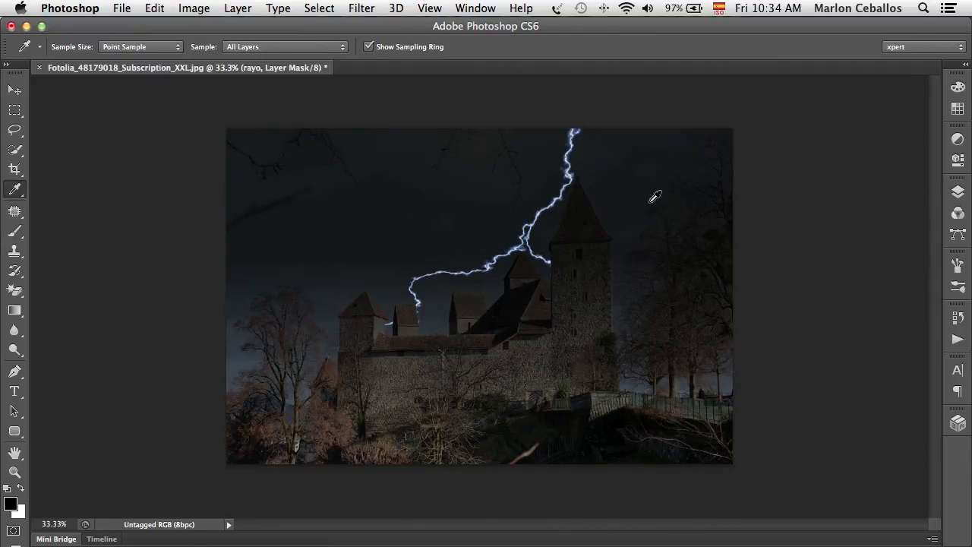